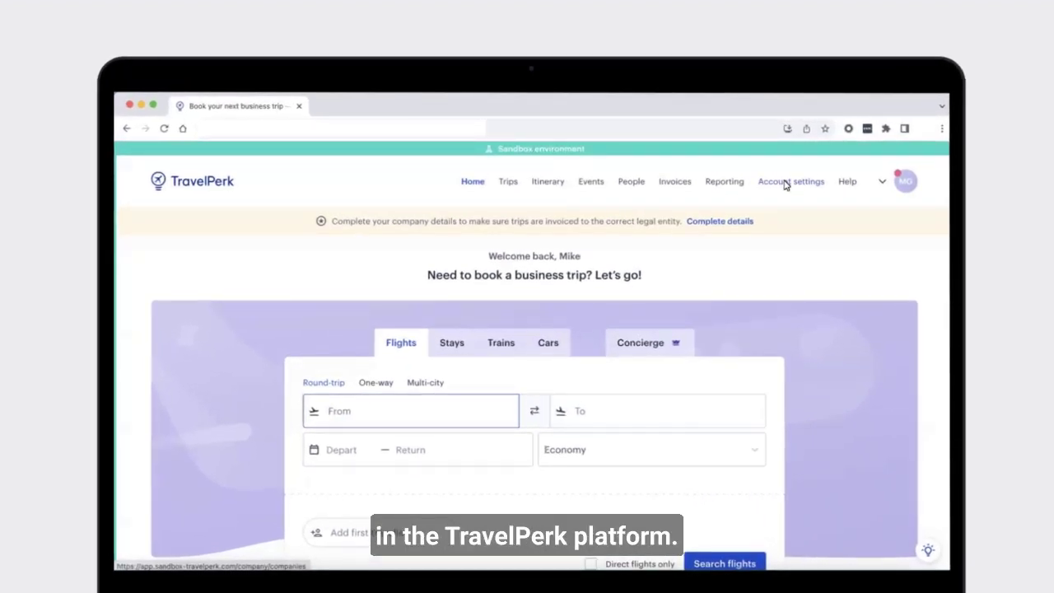
- Find Hibob under Account settings > Integrations and start its setup
{"action": "left_click", "coordinate": [785, 182]}
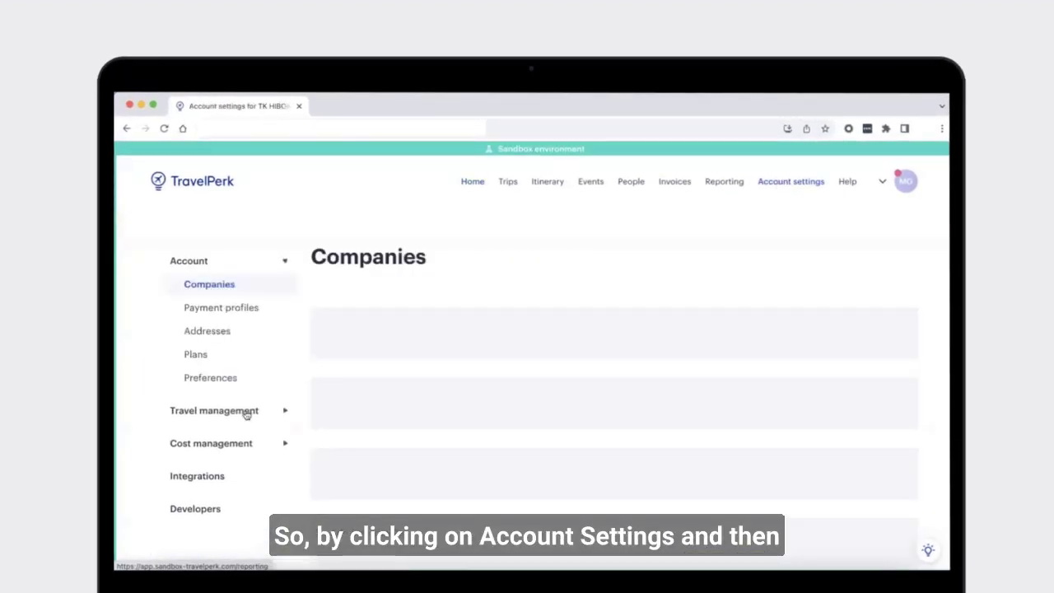
{"action": "left_click", "coordinate": [190, 484]}
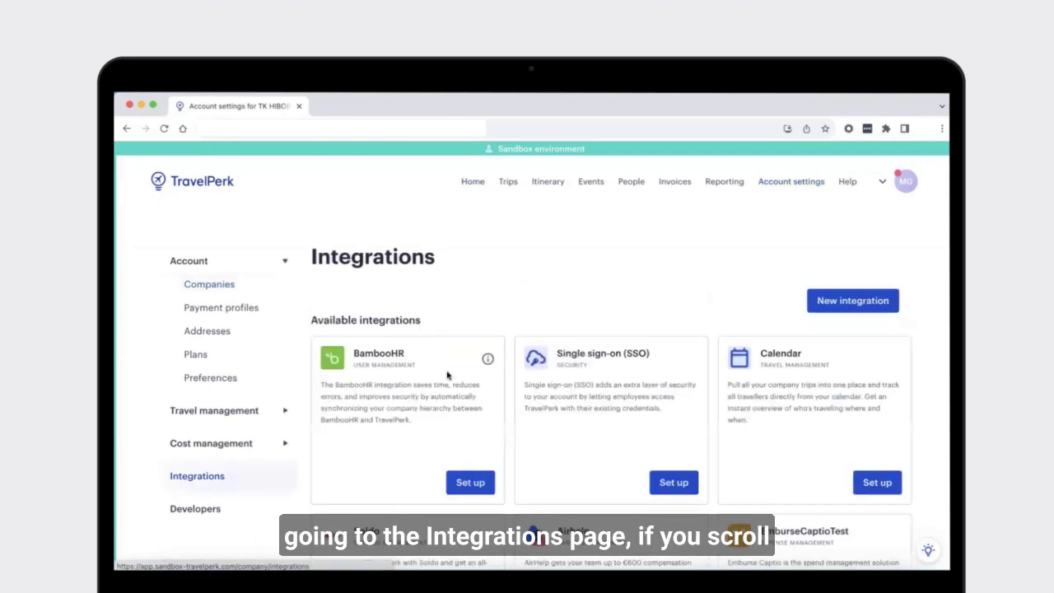
{"action": "scroll", "coordinate": [599, 437], "scroll_direction": "down", "scroll_amount": 7}
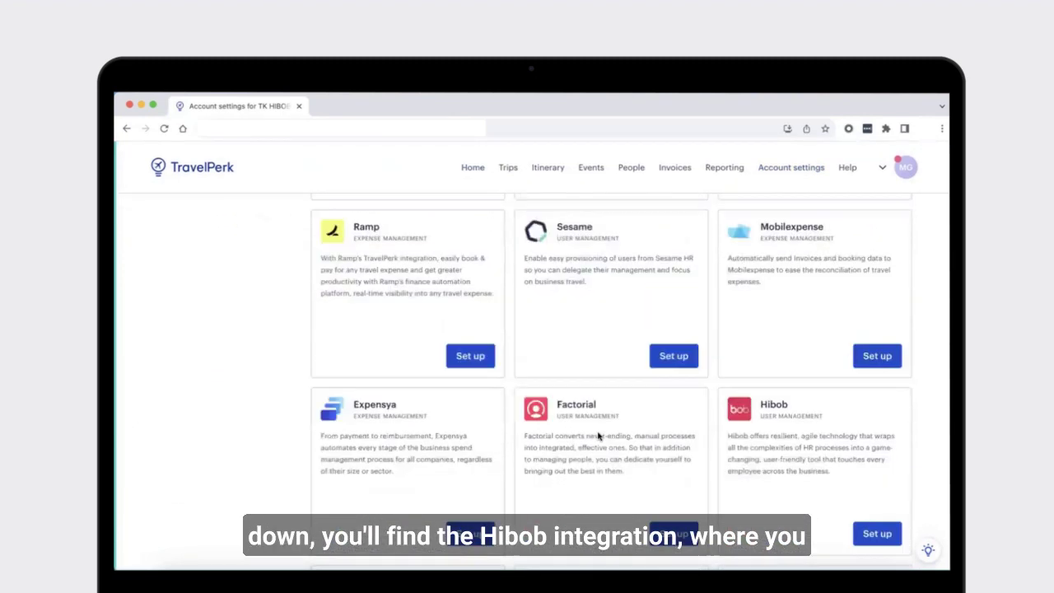
{"action": "scroll", "coordinate": [599, 436], "scroll_direction": "down", "scroll_amount": 1}
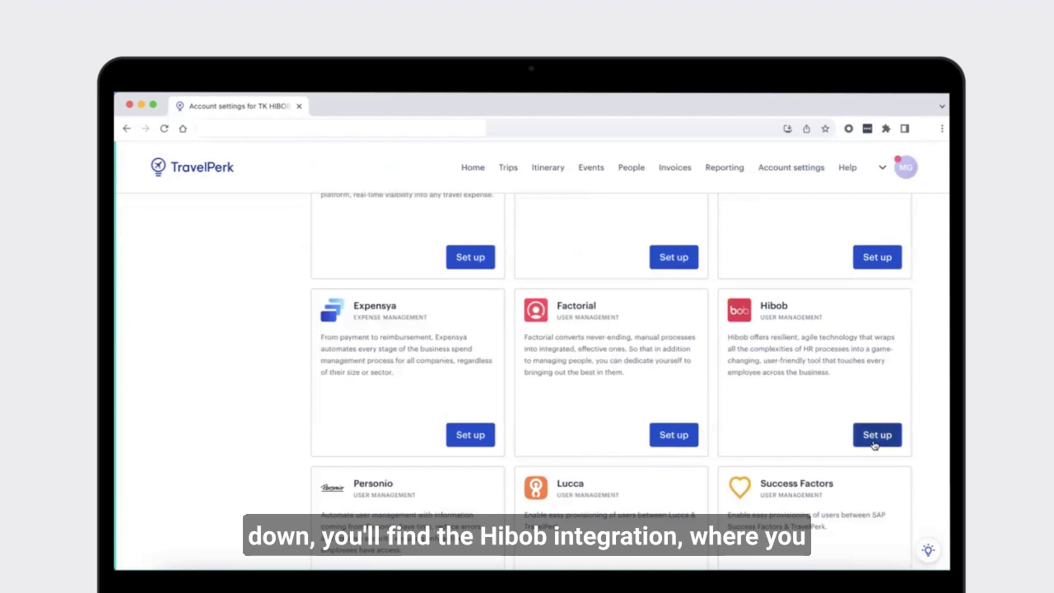
{"action": "left_click", "coordinate": [875, 436]}
- Enable Hibob, accept its data access request, and choose Token and User ID authentication
{"action": "scroll", "coordinate": [701, 313], "scroll_direction": "up", "scroll_amount": 4}
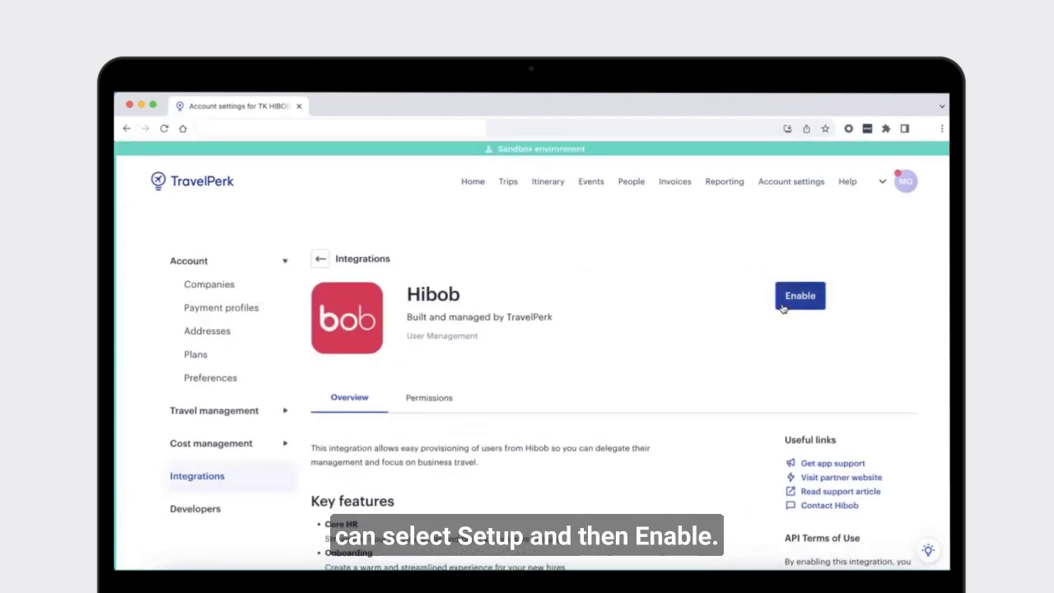
{"action": "left_click", "coordinate": [782, 303]}
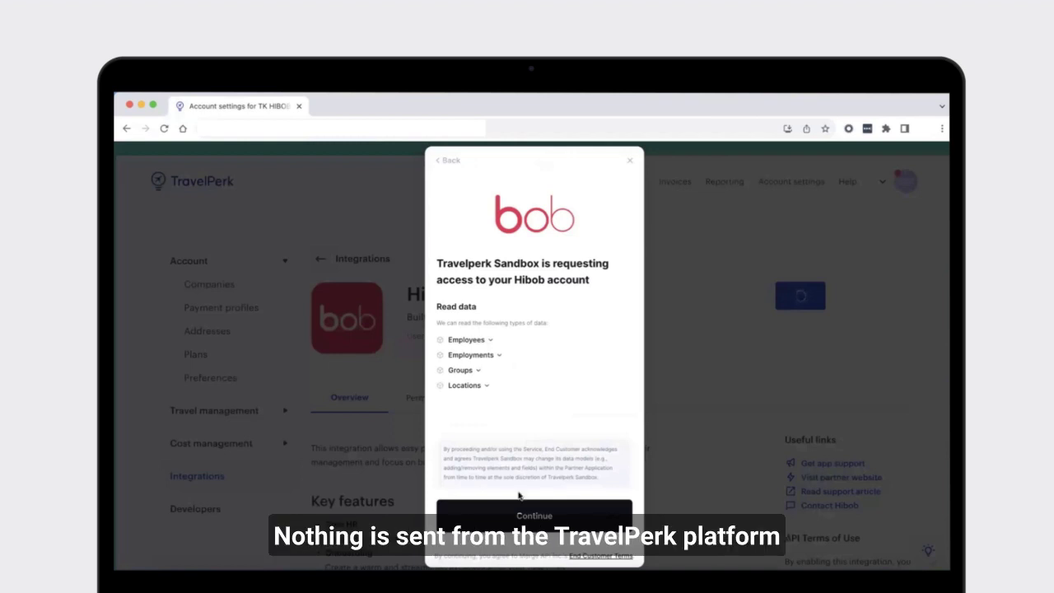
{"action": "left_click", "coordinate": [518, 516]}
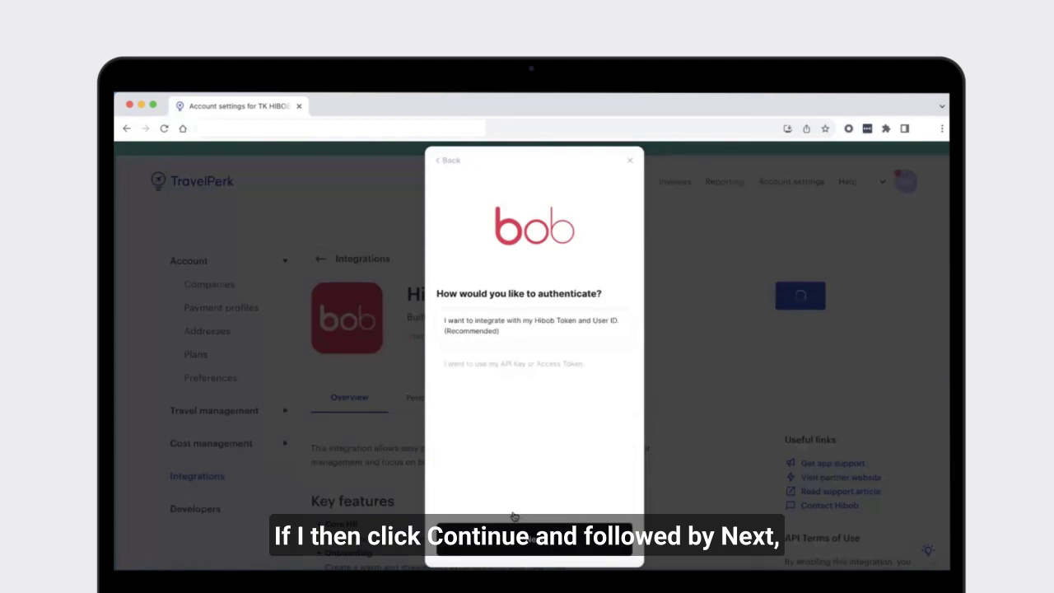
{"action": "left_click", "coordinate": [514, 516]}
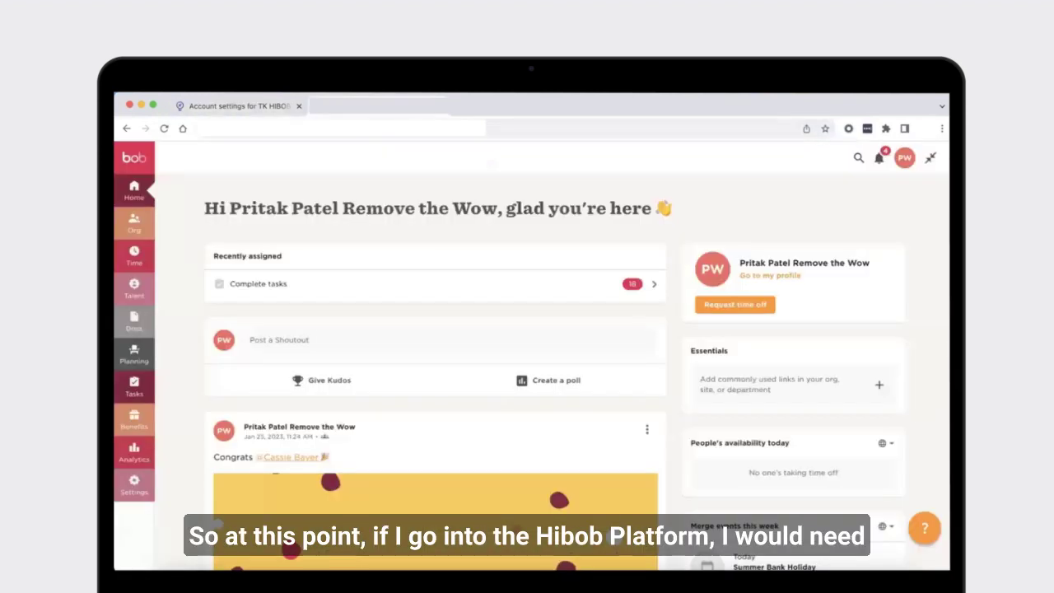
- Go to HiBob's Integrations settings and open Service Users management
{"action": "left_click", "coordinate": [132, 485]}
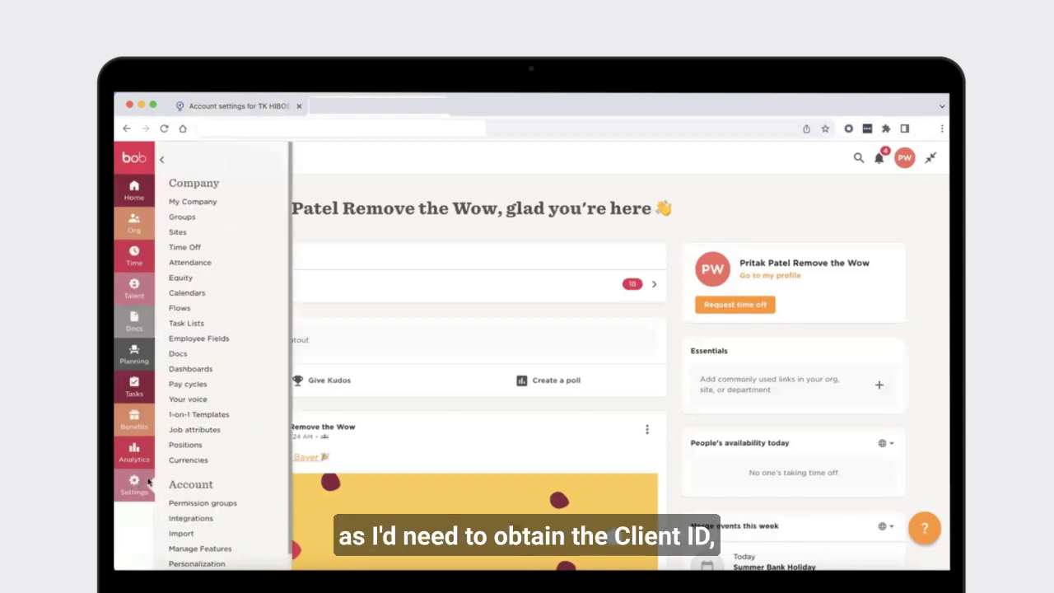
{"action": "scroll", "coordinate": [224, 501], "scroll_direction": "down", "scroll_amount": 1}
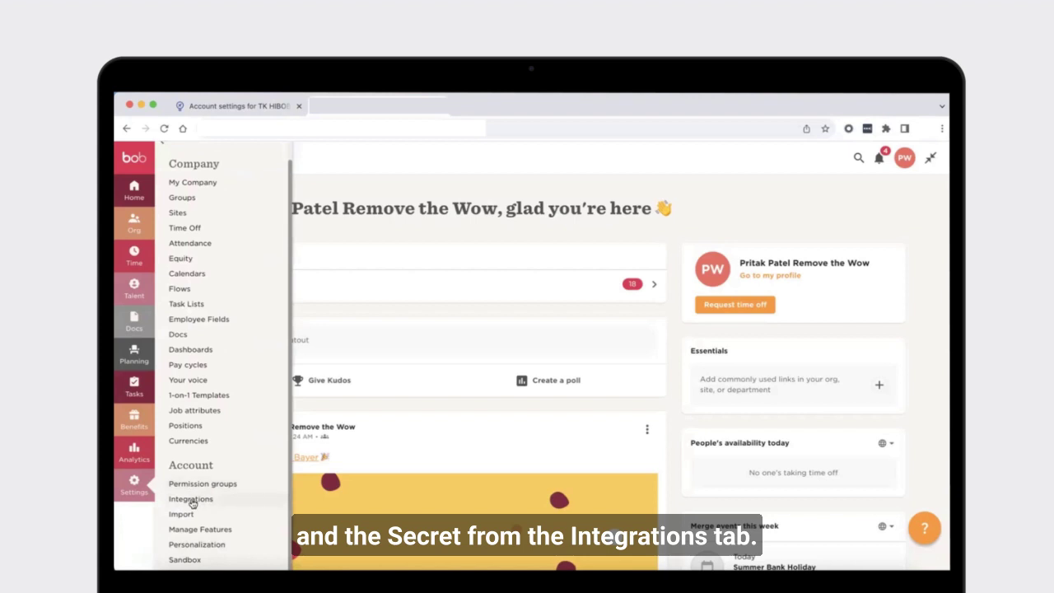
{"action": "left_click", "coordinate": [191, 500]}
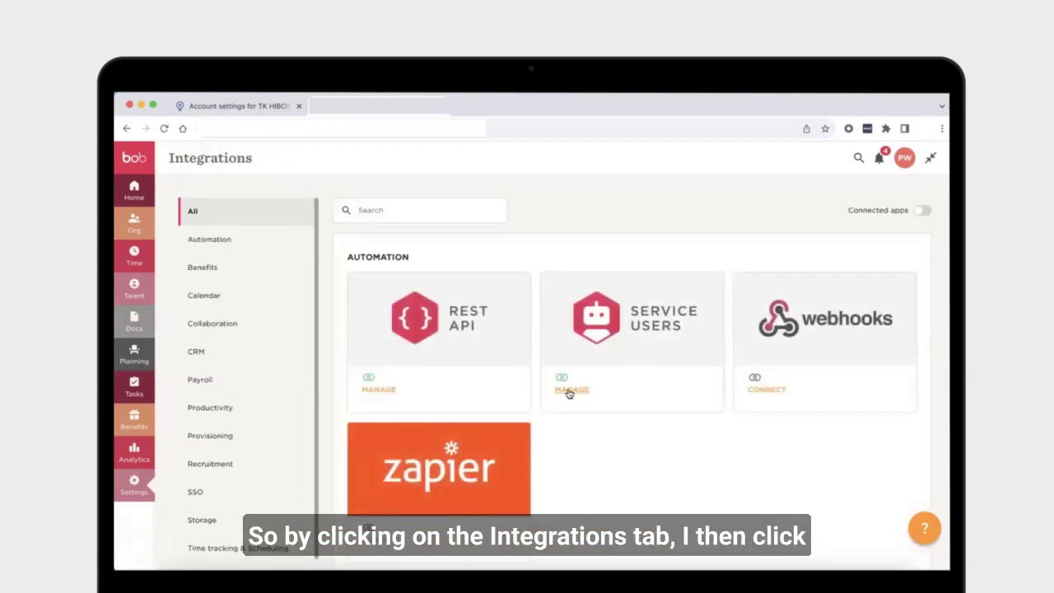
{"action": "left_click", "coordinate": [569, 392]}
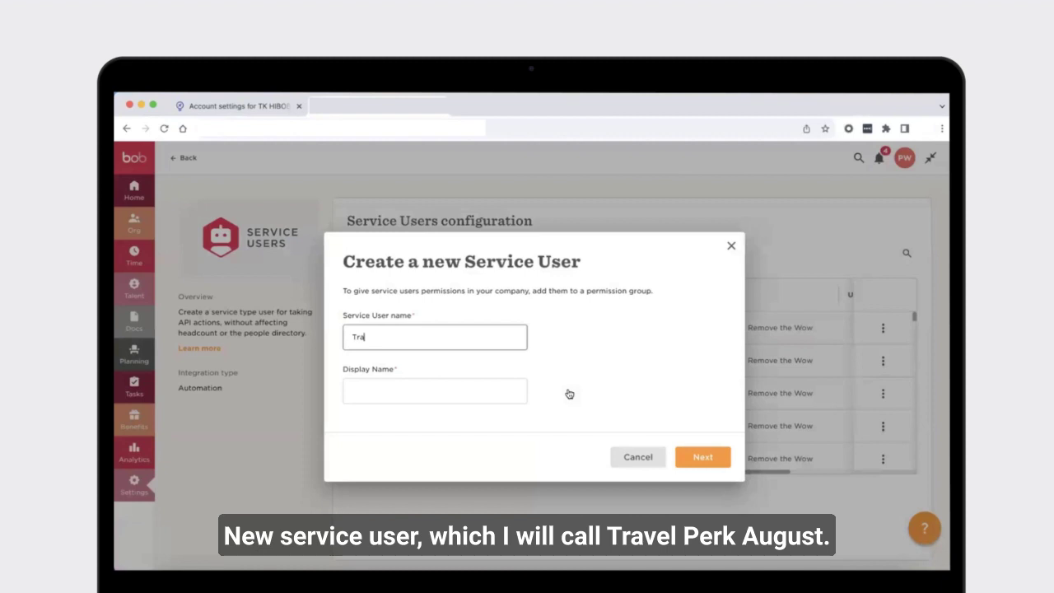
- Create service user 'TravelPerk August' with the same display name and generate its credentials
{"action": "type", "text": "TravelPerk August"}
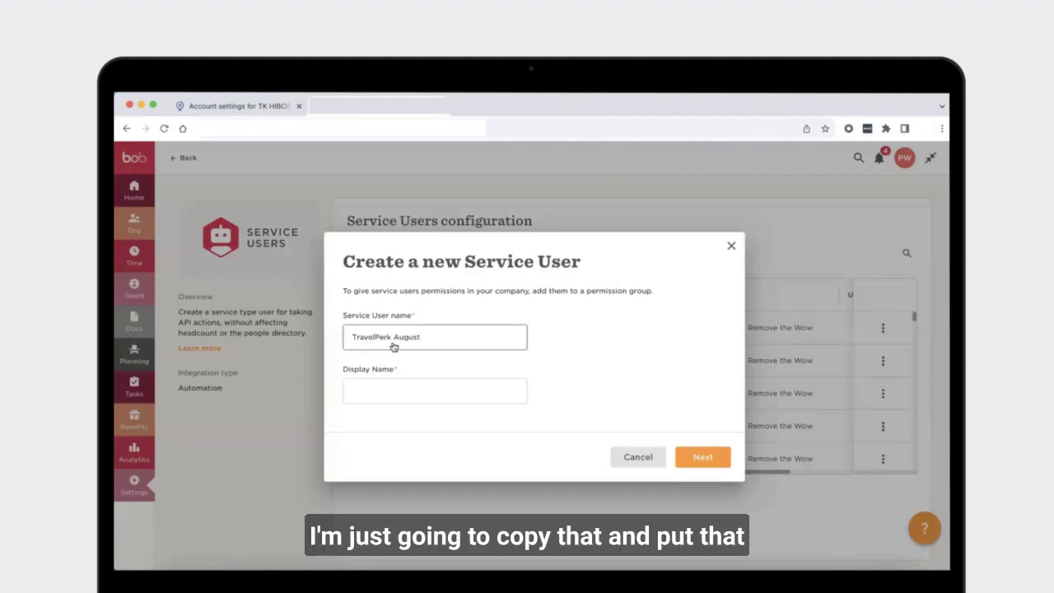
{"action": "left_click_drag", "start_coordinate": [421, 337], "coordinate": [350, 337]}
{"action": "right_click", "coordinate": [355, 337]}
{"action": "left_click", "coordinate": [375, 358]}
{"action": "left_click", "coordinate": [370, 389]}
{"action": "key", "text": "super+v"}
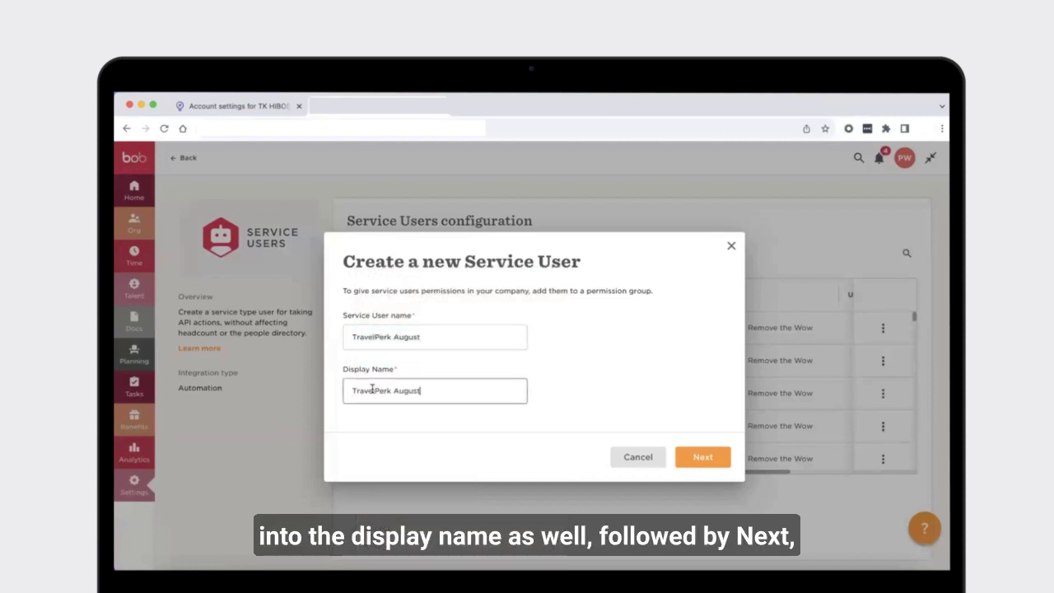
{"action": "left_click", "coordinate": [713, 457]}
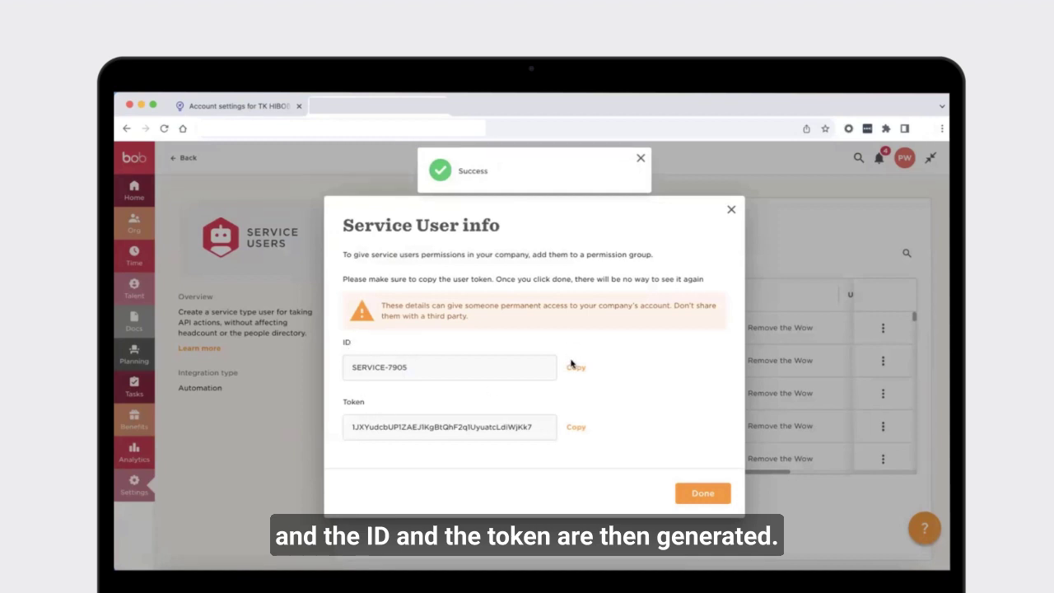
- Copy the service user's ID into TravelPerk's Hibob User ID field
{"action": "left_click", "coordinate": [576, 370]}
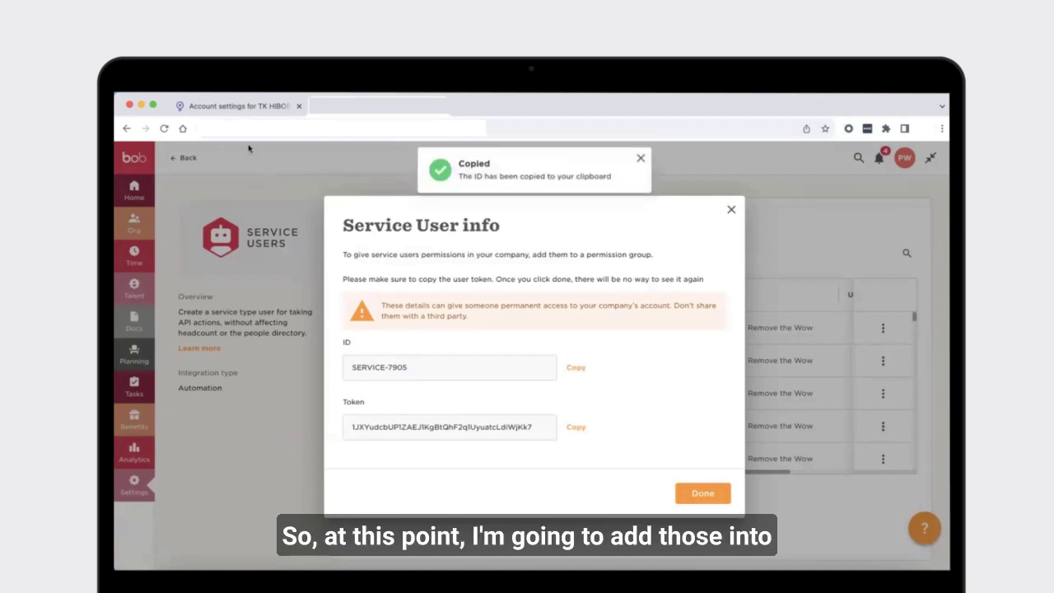
{"action": "left_click", "coordinate": [241, 109]}
{"action": "left_click", "coordinate": [483, 436]}
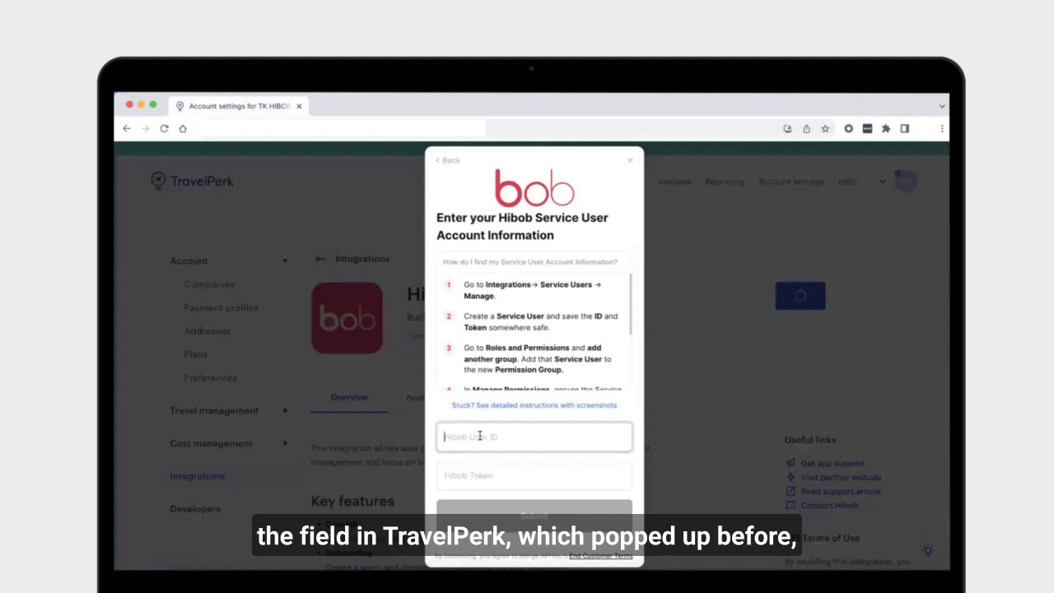
{"action": "key", "text": "super+v"}
- Copy the token into TravelPerk's Hibob Token field, then close HiBob's service user info
{"action": "left_click", "coordinate": [335, 115]}
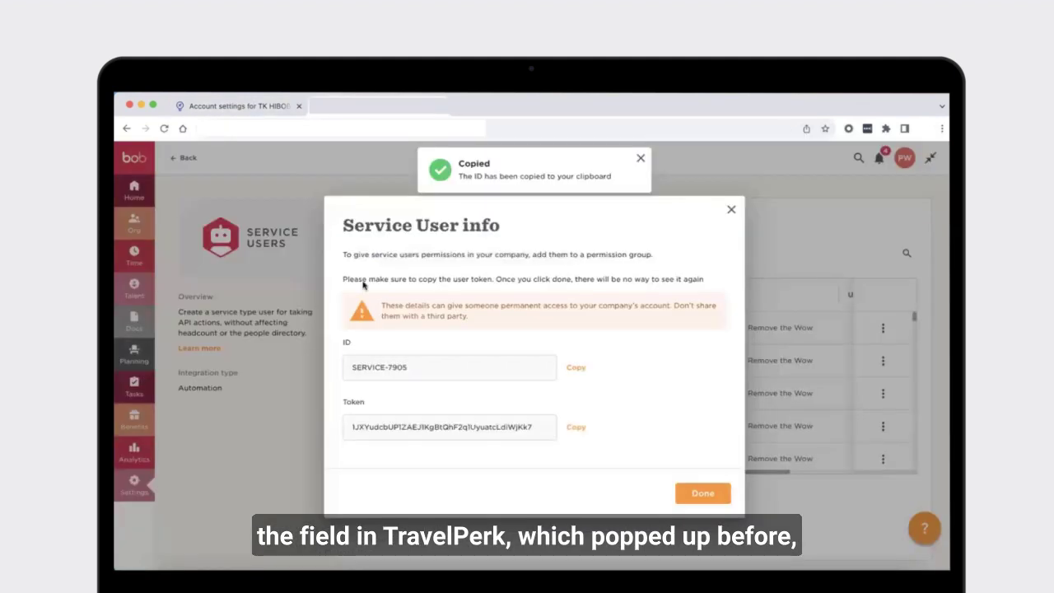
{"action": "left_click", "coordinate": [579, 429]}
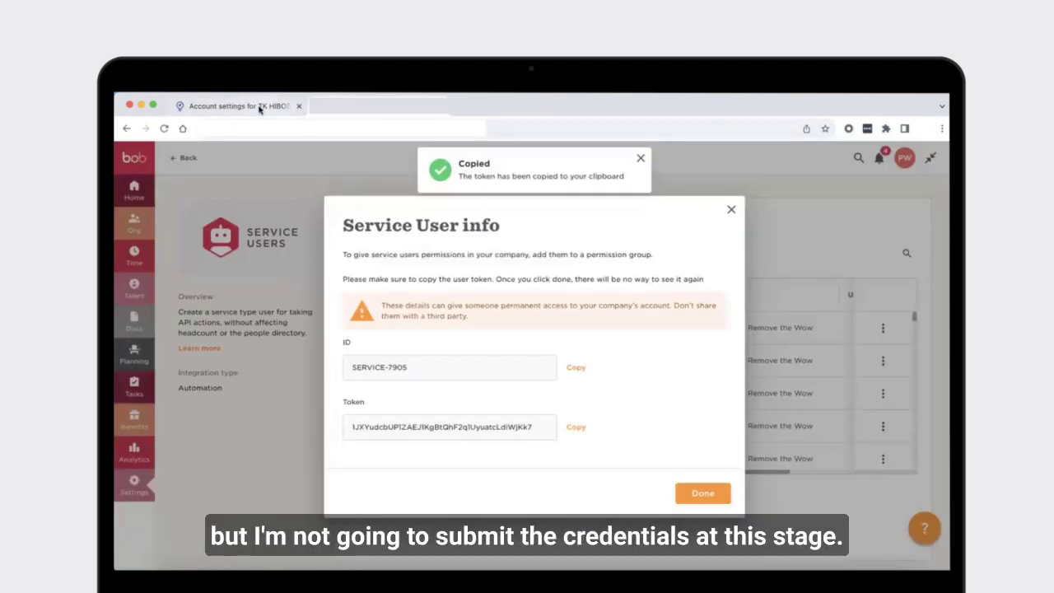
{"action": "left_click", "coordinate": [259, 109]}
{"action": "left_click", "coordinate": [502, 476]}
{"action": "key", "text": "super+v"}
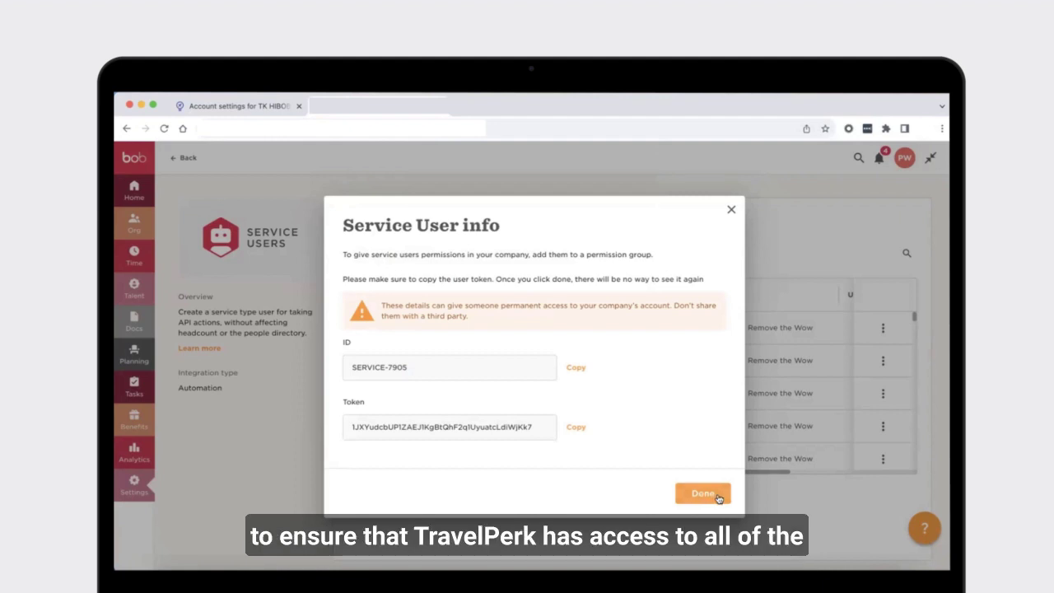
{"action": "left_click", "coordinate": [717, 497]}
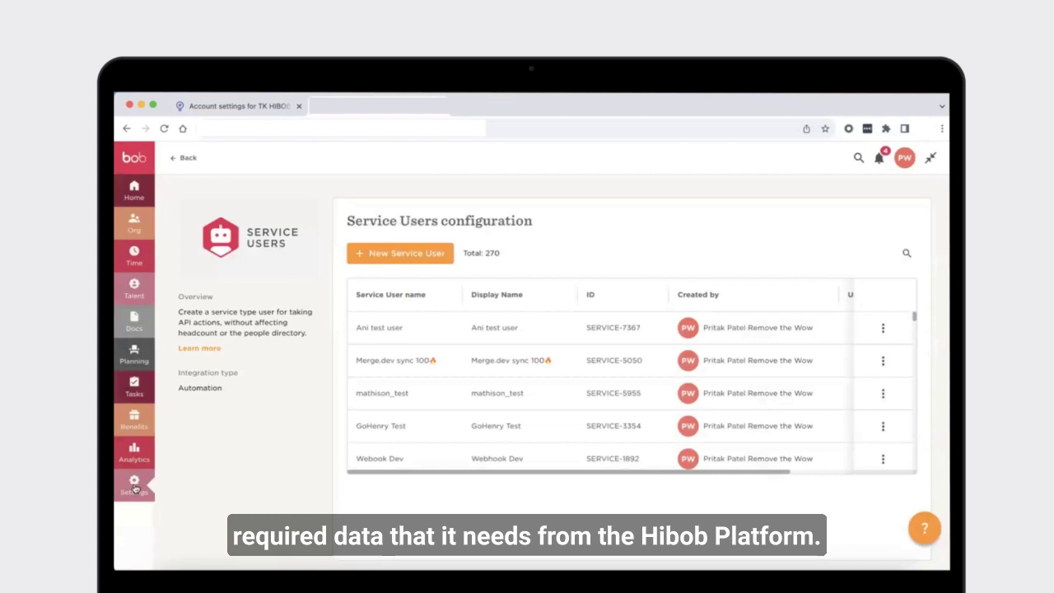
- From Settings > Permission groups, create a group and name it 'Travelperk August1'
{"action": "left_click", "coordinate": [135, 486]}
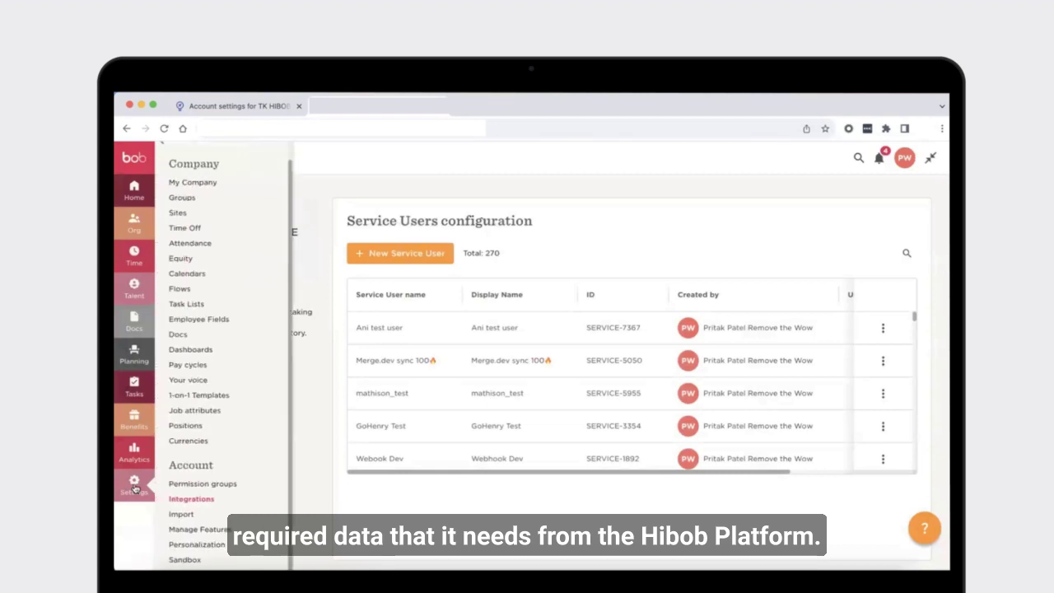
{"action": "left_click", "coordinate": [198, 486]}
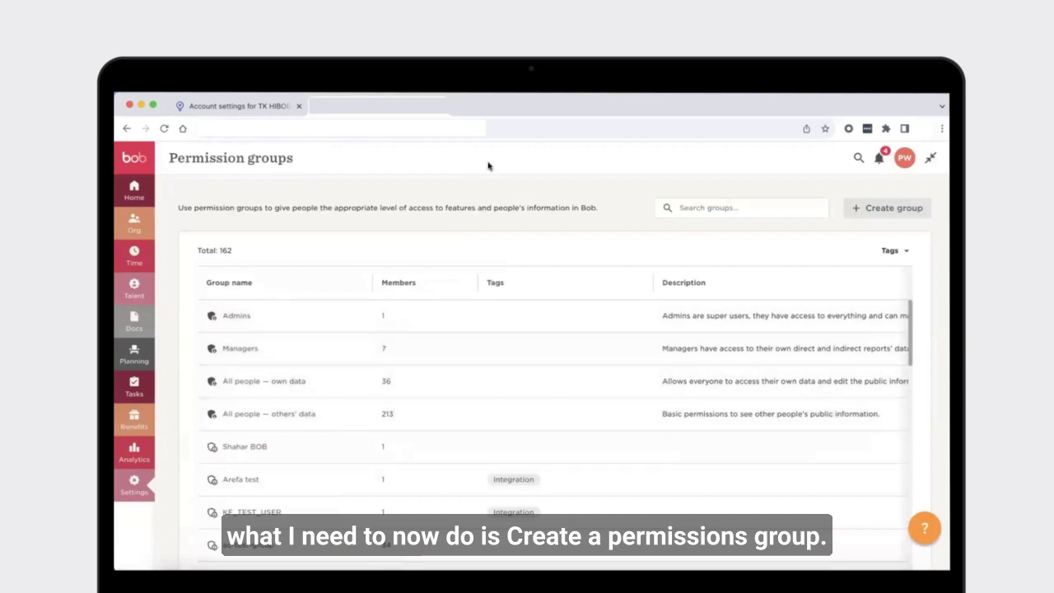
{"action": "left_click", "coordinate": [893, 213]}
{"action": "left_click", "coordinate": [416, 244]}
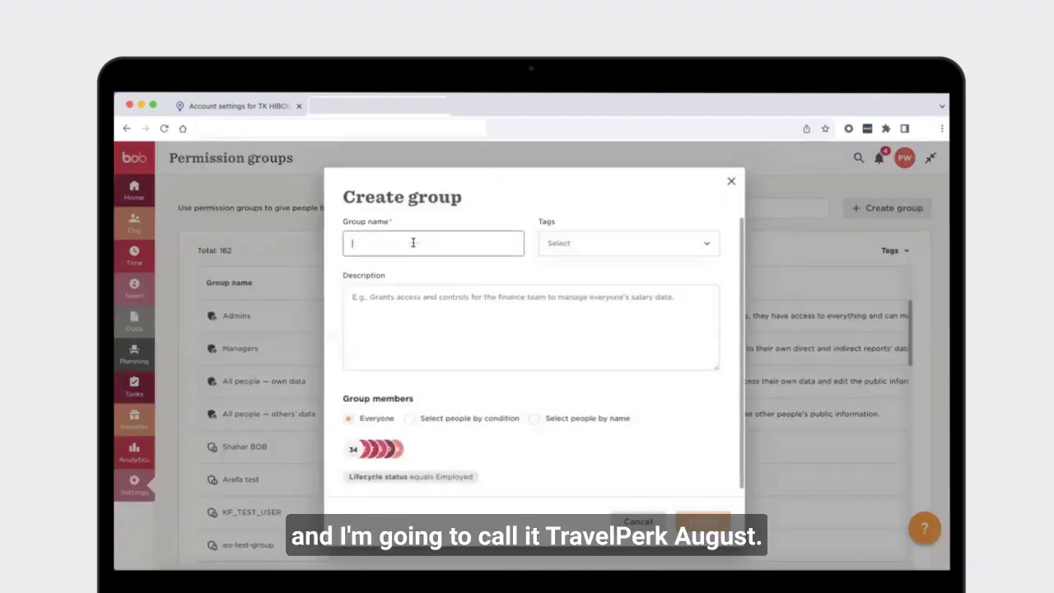
{"action": "key", "text": "super+v"}
{"action": "key", "text": "super+a"}
{"action": "key", "text": "BackSpace"}
{"action": "type", "text": "Tr"}
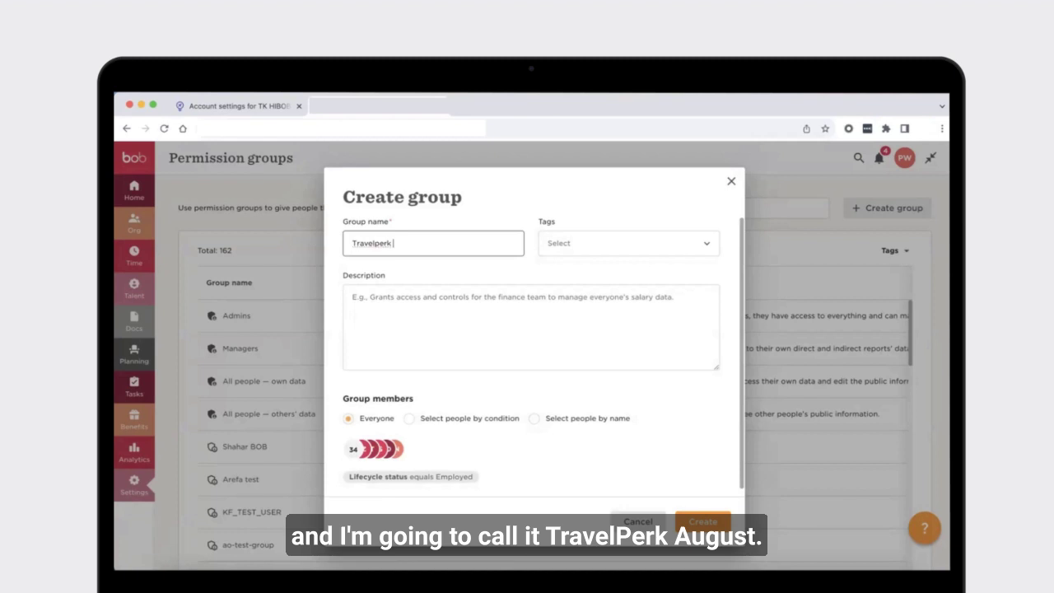
{"action": "type", "text": "avelperk August1"}
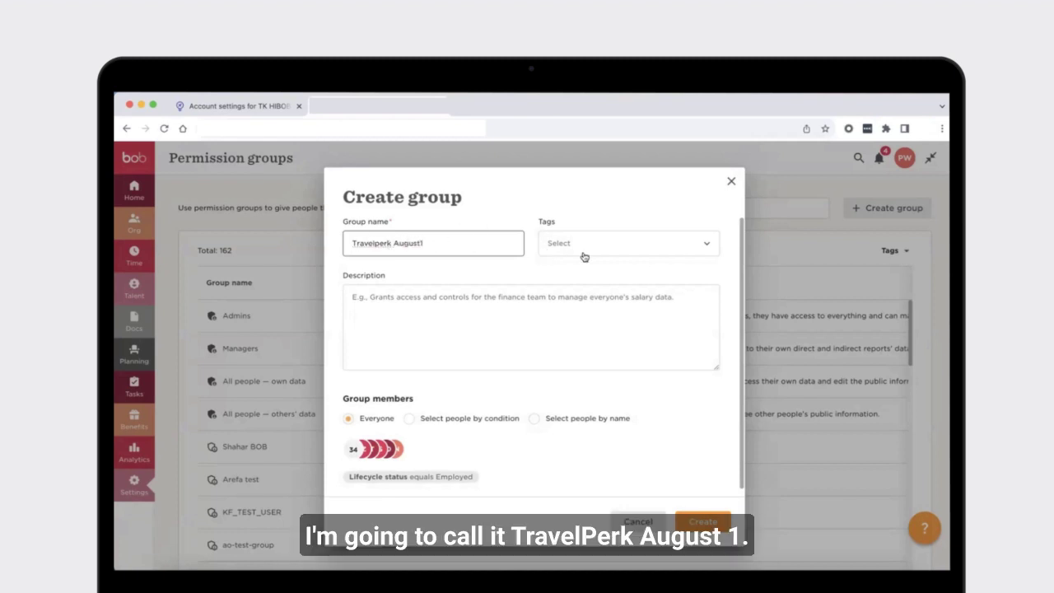
- Replace the default lifecycle status condition with the single service user TravelPerk August as member
{"action": "left_click", "coordinate": [410, 420]}
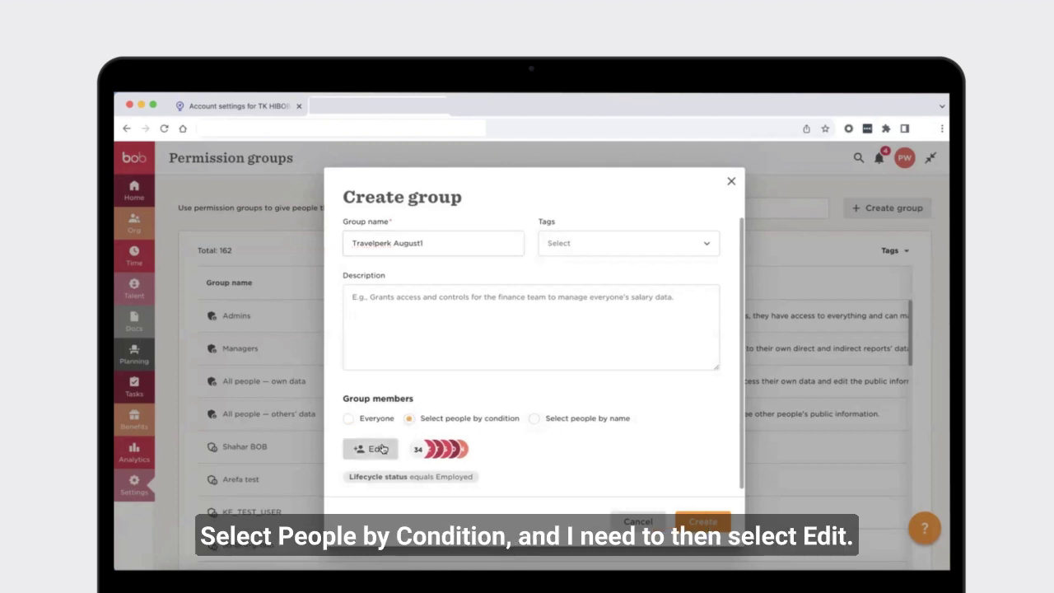
{"action": "left_click", "coordinate": [383, 449]}
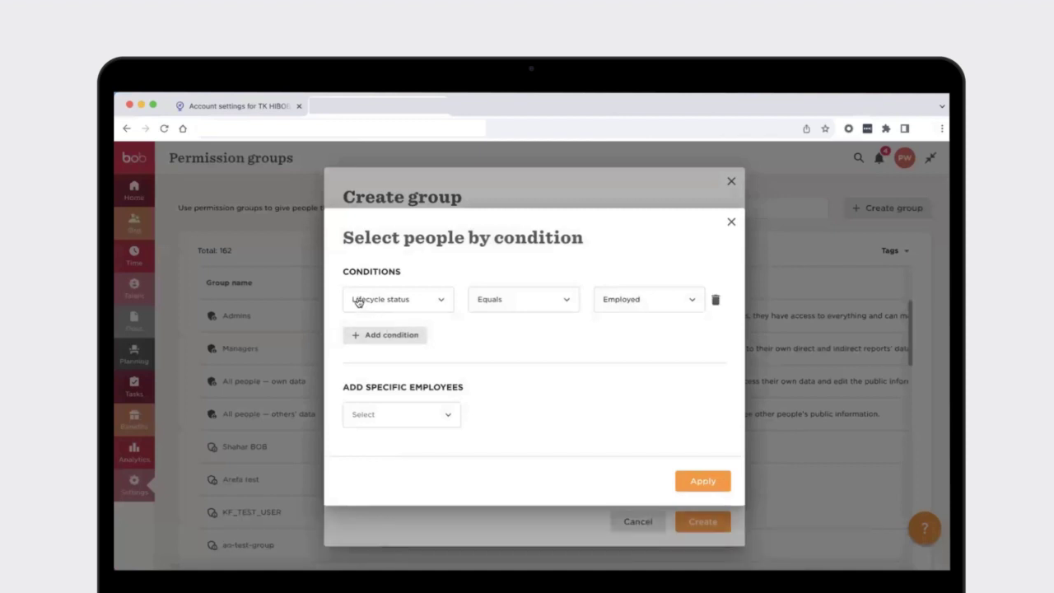
{"action": "mouse_move", "coordinate": [551, 294]}
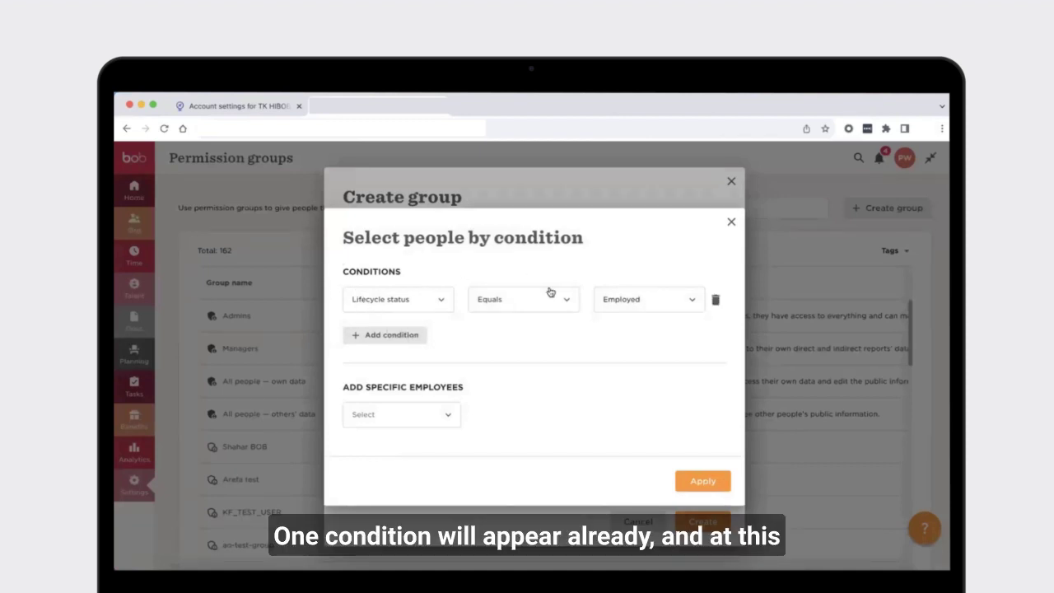
{"action": "left_click", "coordinate": [716, 301]}
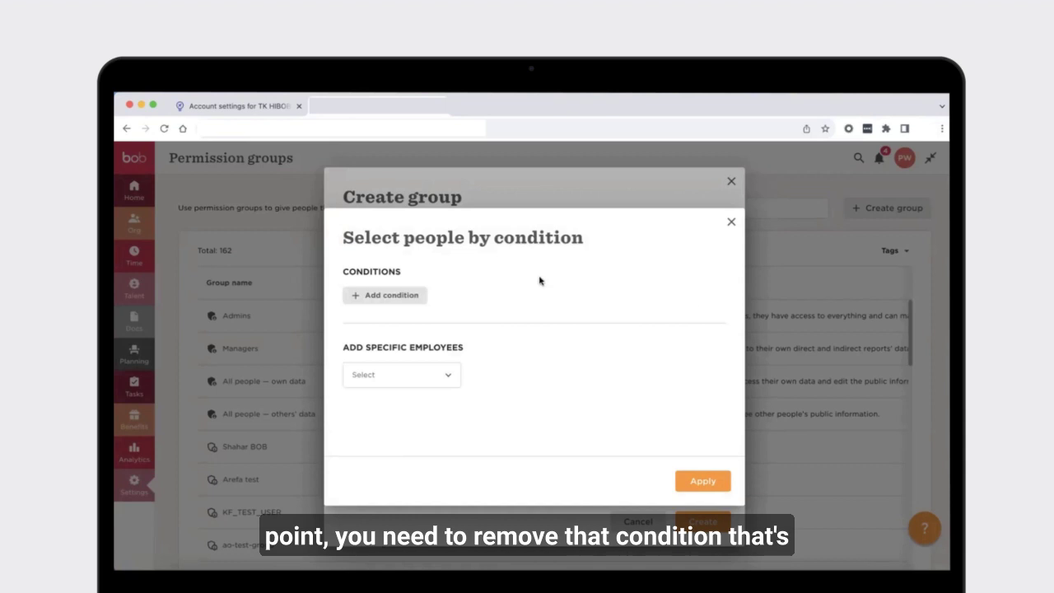
{"action": "left_click", "coordinate": [435, 375]}
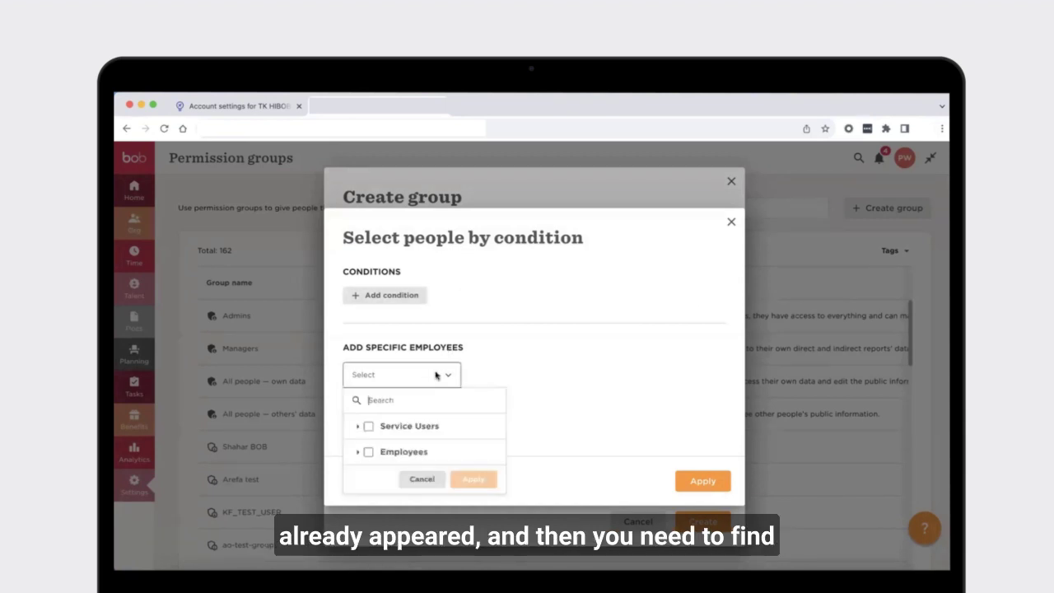
{"action": "left_click", "coordinate": [357, 427]}
{"action": "type", "text": "t"}
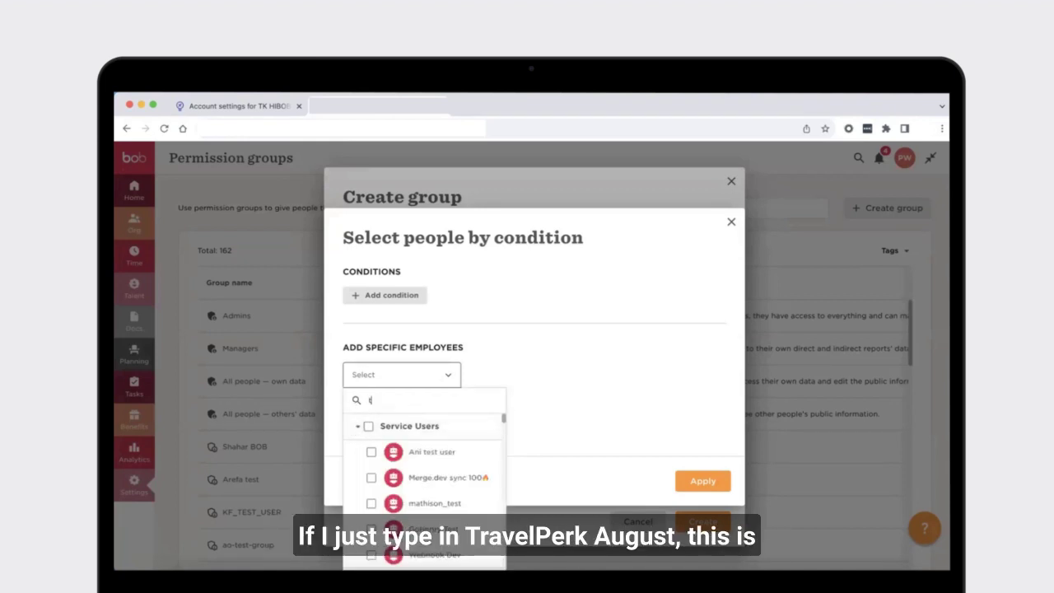
{"action": "type", "text": "ravelperk au"}
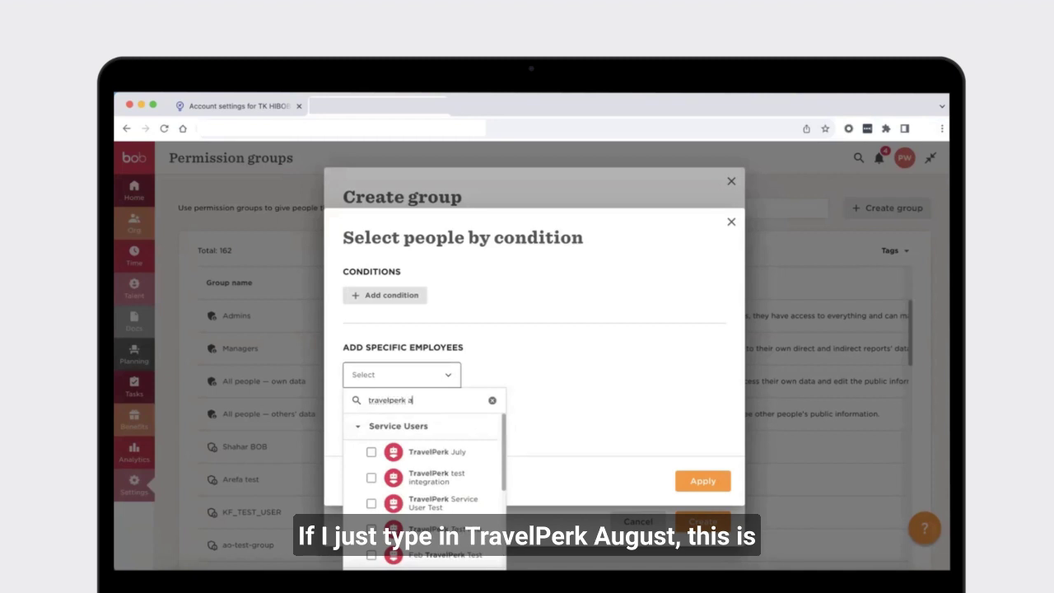
{"action": "left_click", "coordinate": [370, 452]}
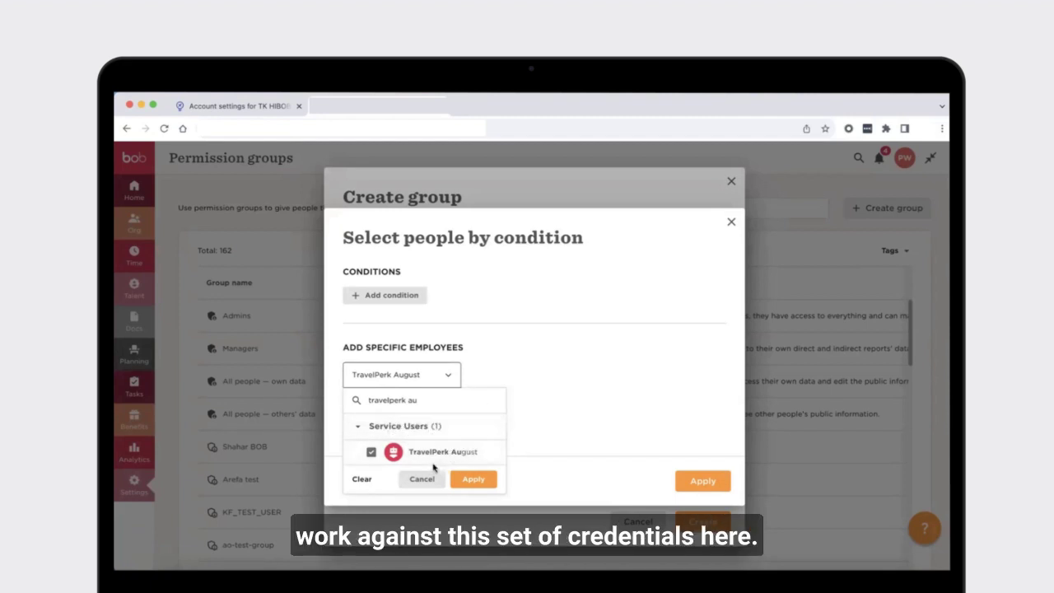
{"action": "left_click", "coordinate": [474, 486]}
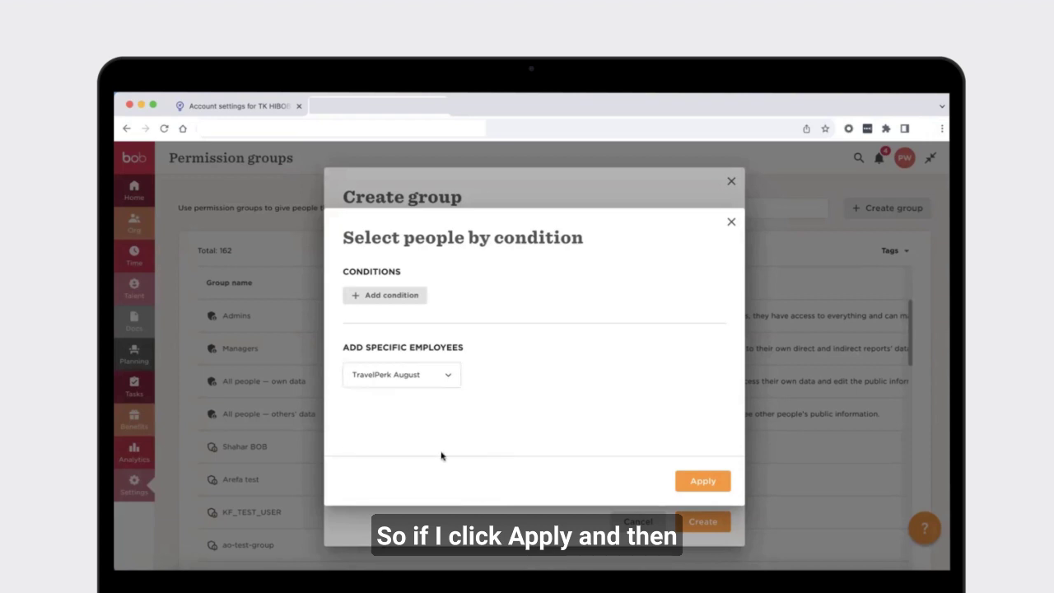
{"action": "left_click", "coordinate": [702, 481]}
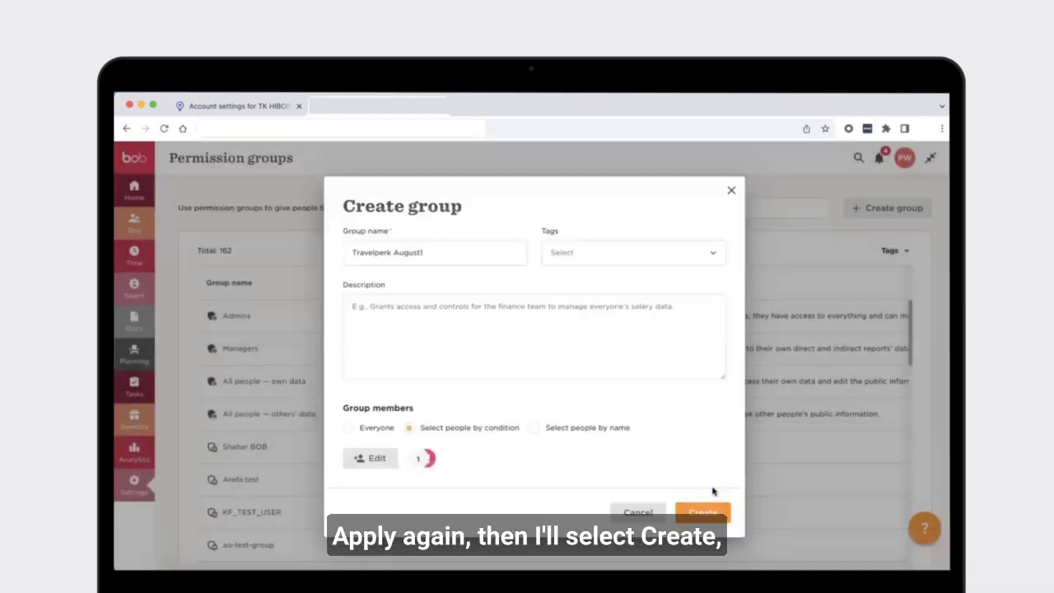
- Create the Travelperk August1 group and confirm adding its 1 member
{"action": "left_click", "coordinate": [708, 516]}
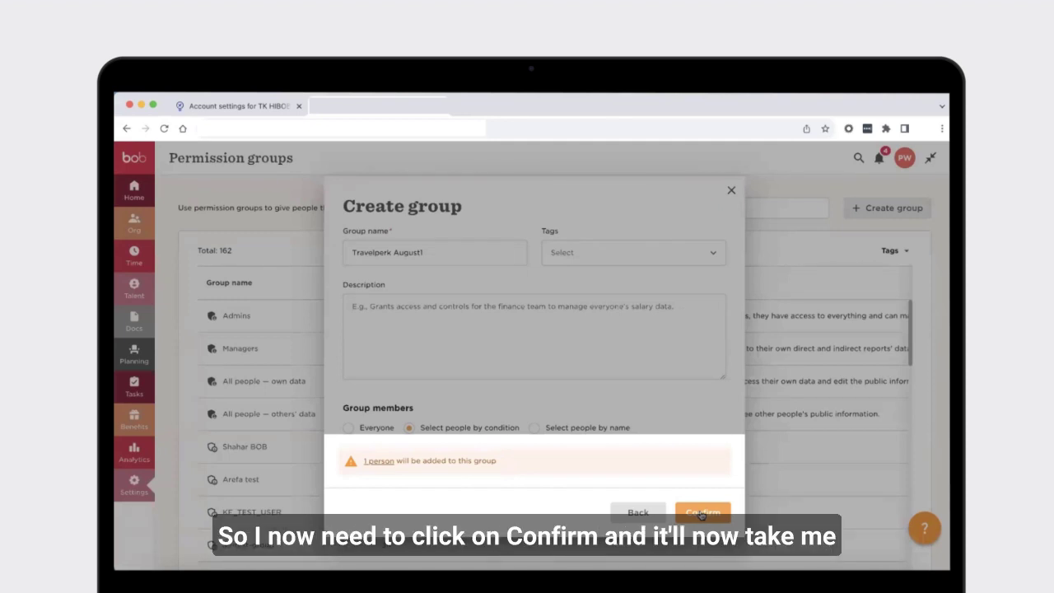
{"action": "left_click", "coordinate": [702, 514]}
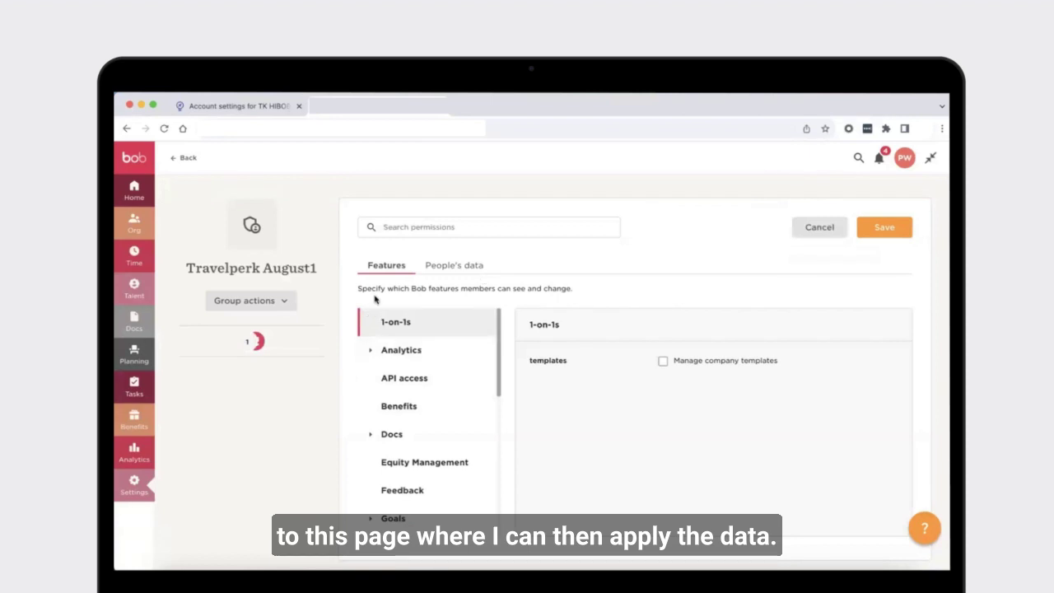
- Restrict the group's People's data access to lifecycle status Hired, Employed or Terminated (47 people)
{"action": "left_click", "coordinate": [452, 270]}
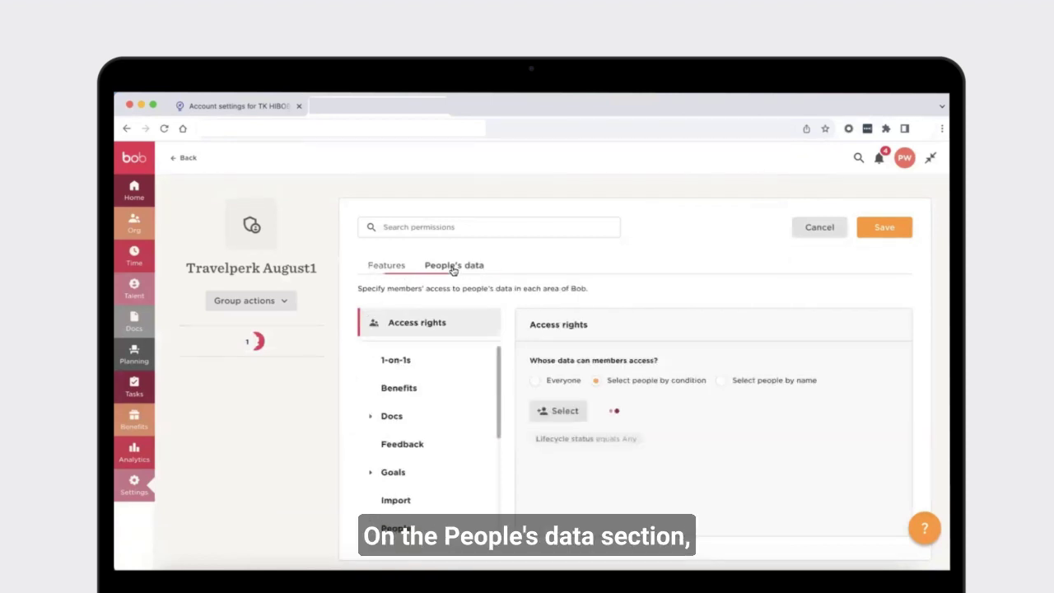
{"action": "left_click", "coordinate": [552, 411]}
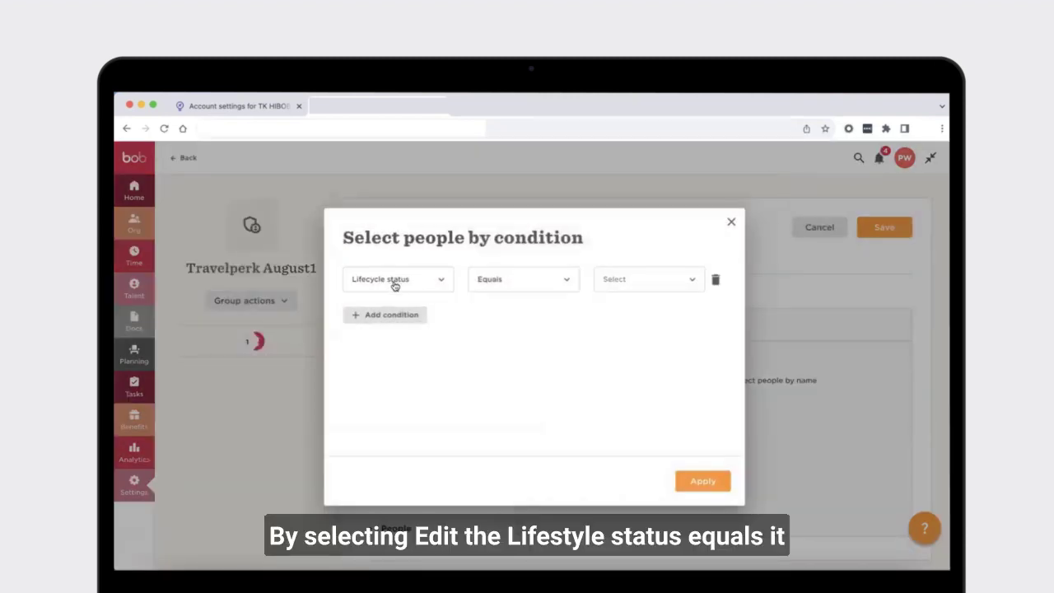
{"action": "left_click", "coordinate": [631, 283]}
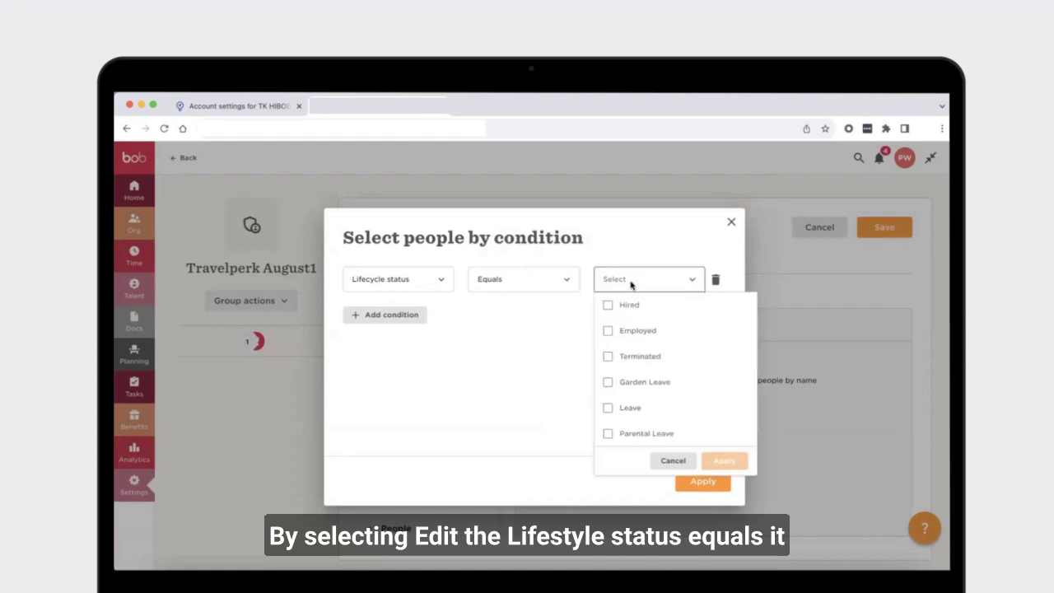
{"action": "left_click", "coordinate": [608, 331]}
{"action": "left_click", "coordinate": [607, 358]}
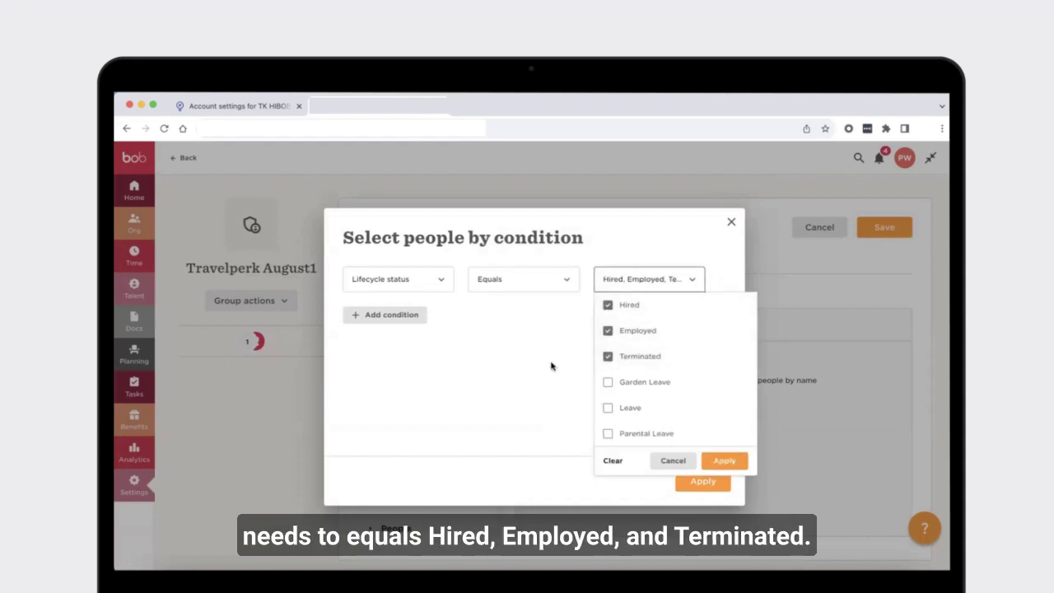
{"action": "left_click", "coordinate": [727, 462]}
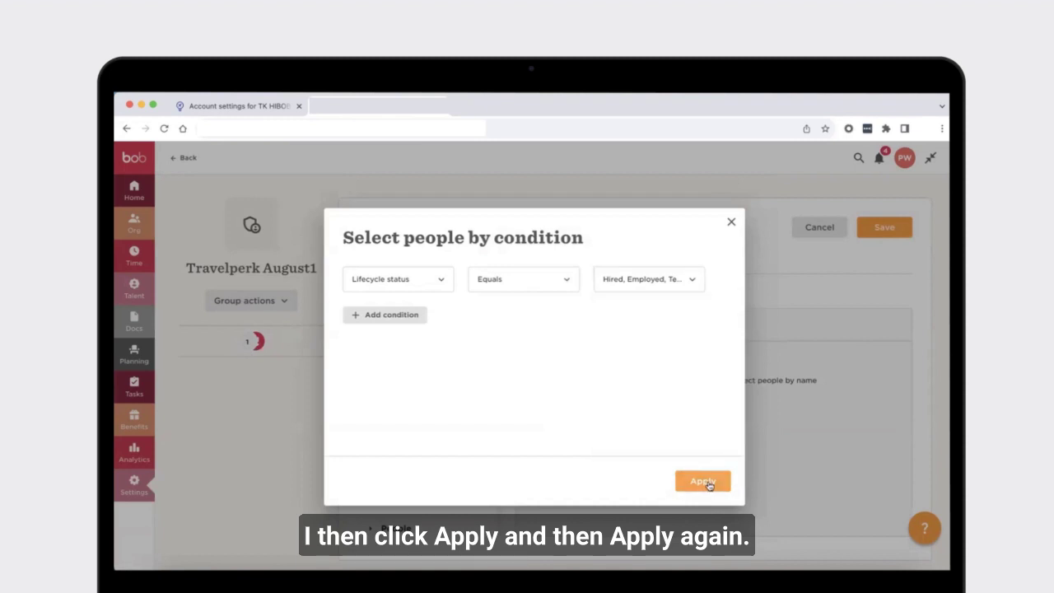
{"action": "left_click", "coordinate": [713, 488]}
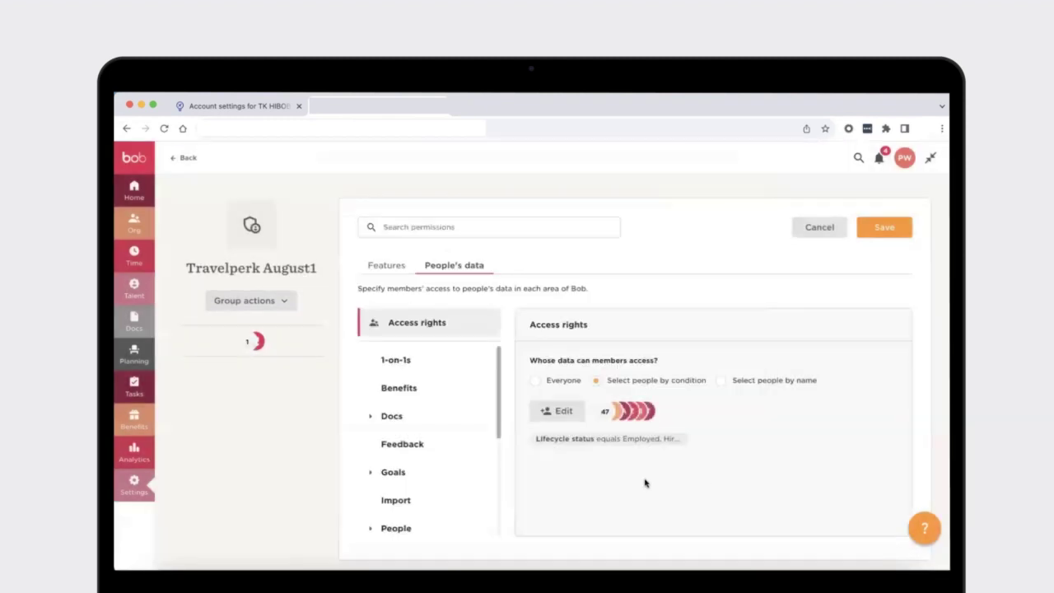
- Under People, let the group view employees' Lifecycle sections
{"action": "scroll", "coordinate": [430, 400], "scroll_direction": "down", "scroll_amount": 2}
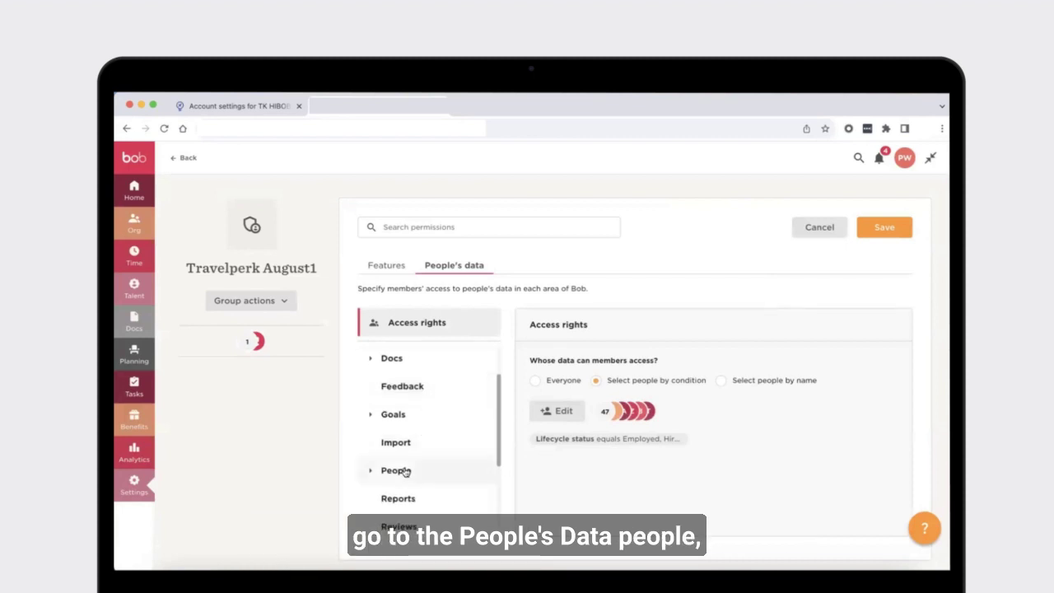
{"action": "left_click", "coordinate": [395, 470]}
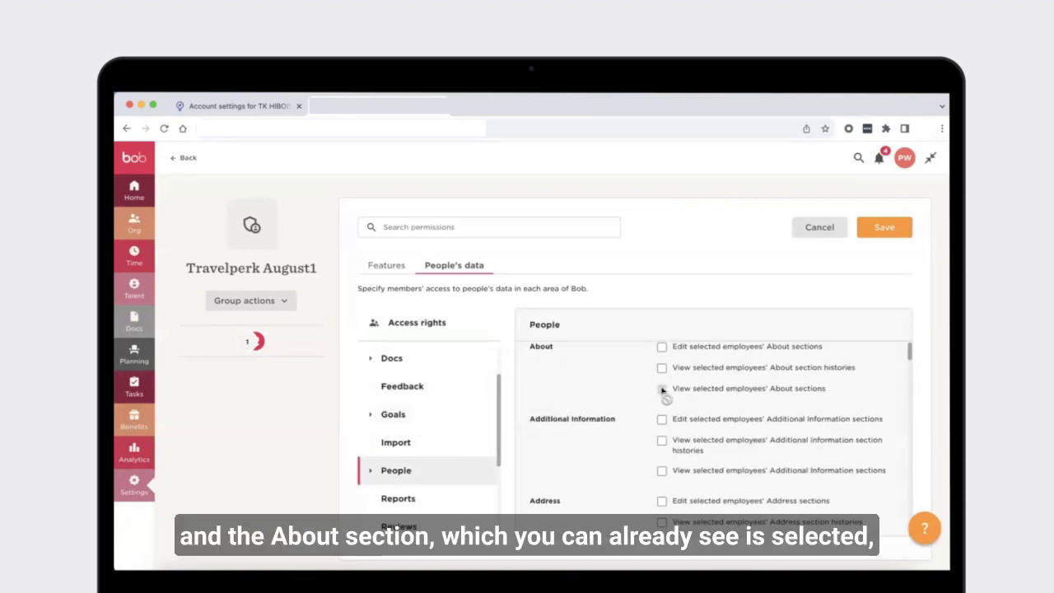
{"action": "mouse_move", "coordinate": [663, 391]}
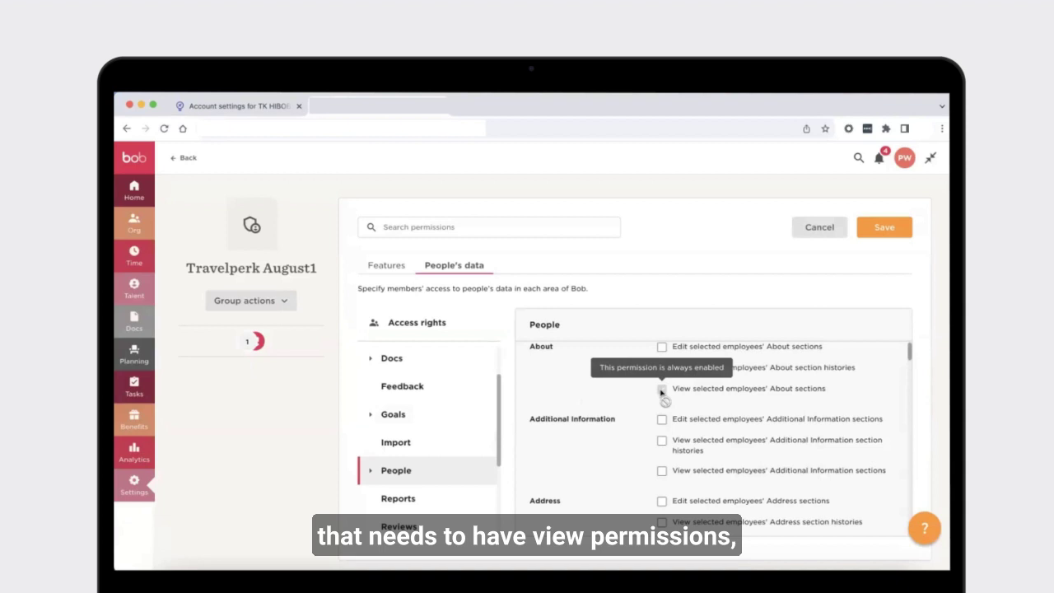
{"action": "scroll", "coordinate": [606, 412], "scroll_direction": "down", "scroll_amount": 2}
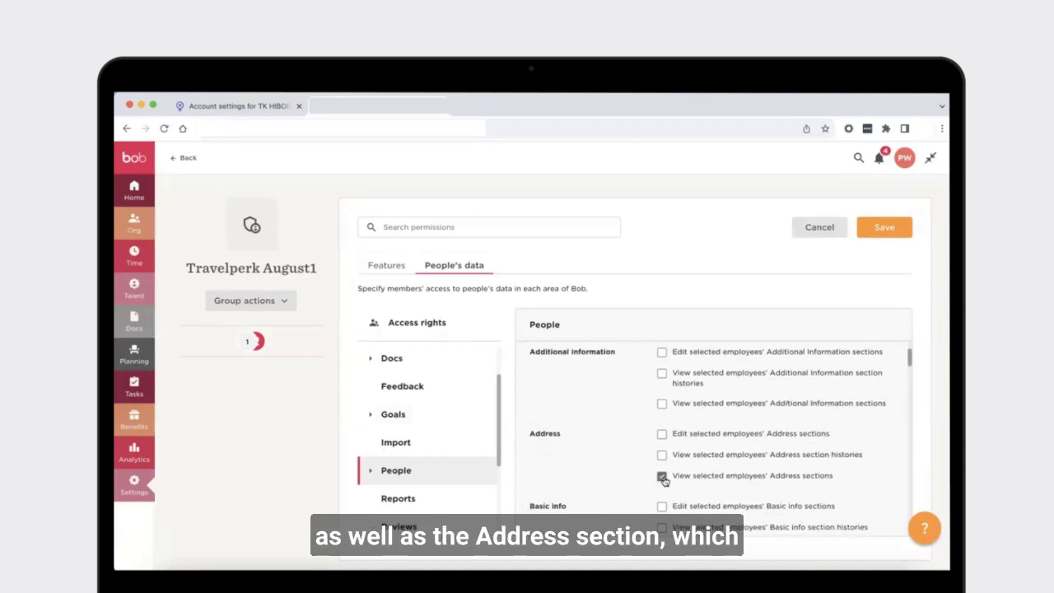
{"action": "scroll", "coordinate": [606, 457], "scroll_direction": "down", "scroll_amount": 2}
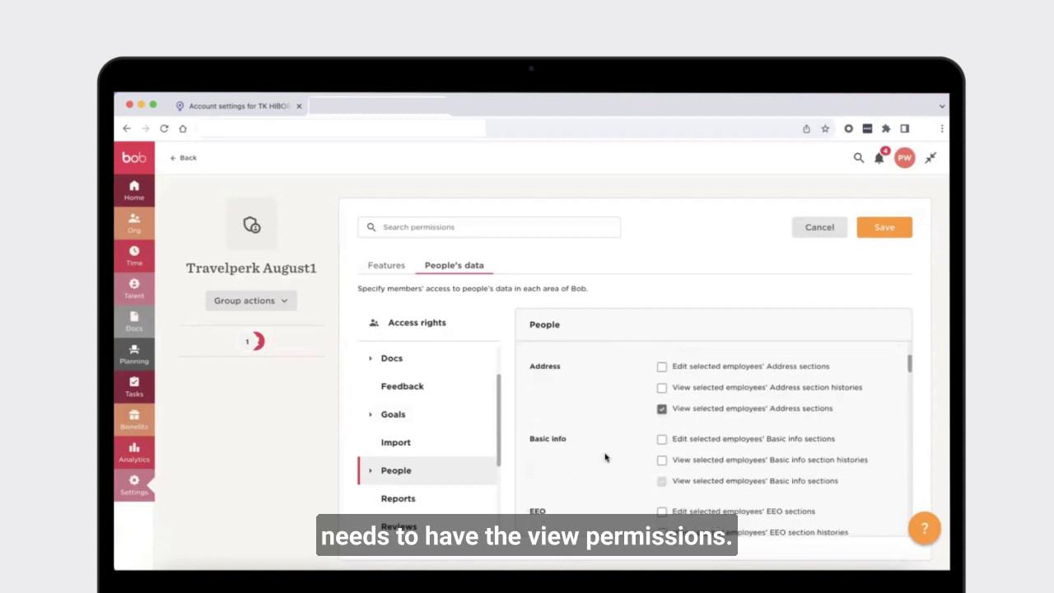
{"action": "scroll", "coordinate": [660, 472], "scroll_direction": "down", "scroll_amount": 4}
{"action": "scroll", "coordinate": [661, 471], "scroll_direction": "down", "scroll_amount": 2}
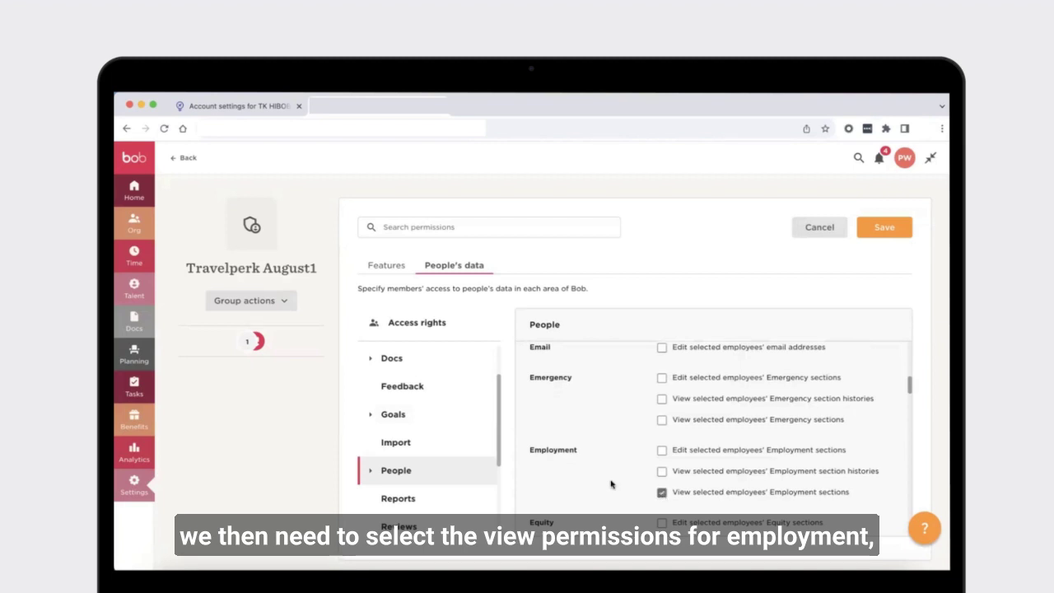
{"action": "scroll", "coordinate": [612, 484], "scroll_direction": "down", "scroll_amount": 6}
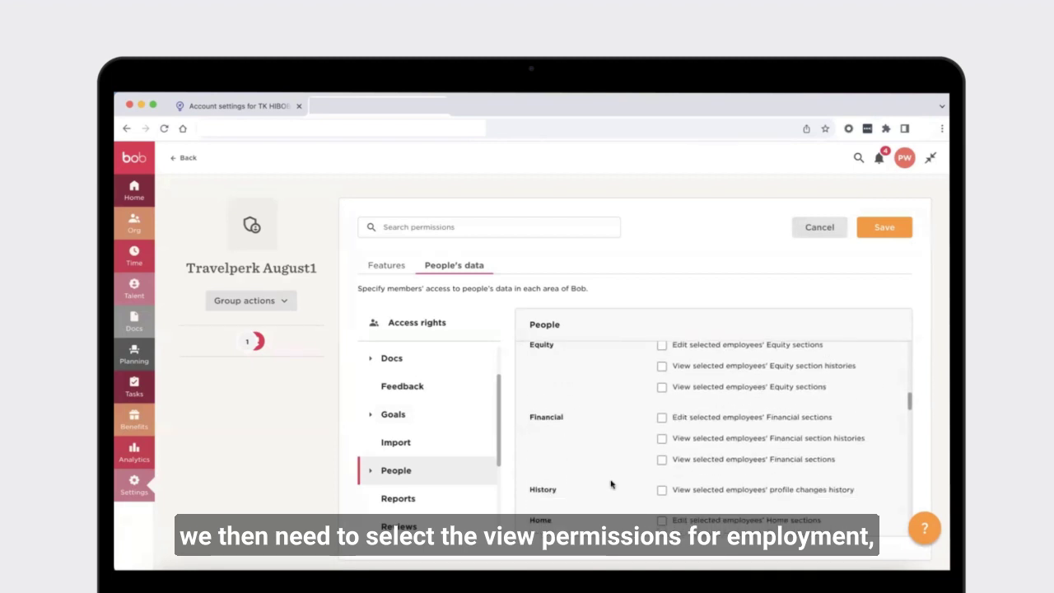
{"action": "scroll", "coordinate": [631, 494], "scroll_direction": "down", "scroll_amount": 6}
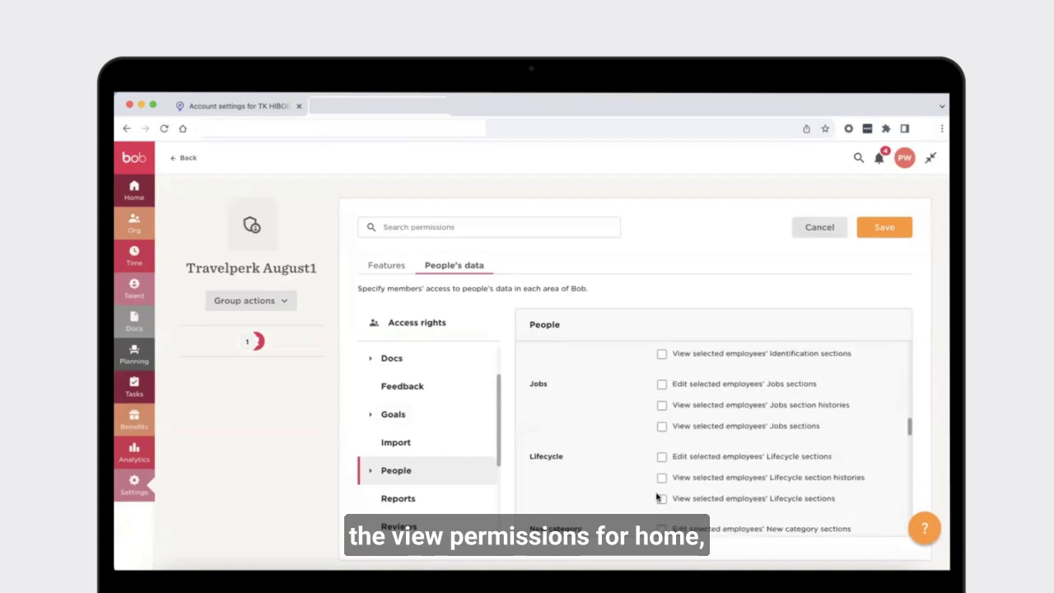
{"action": "left_click", "coordinate": [663, 499]}
- Let the group view and edit employees' Personal sections
{"action": "scroll", "coordinate": [617, 485], "scroll_direction": "down", "scroll_amount": 7}
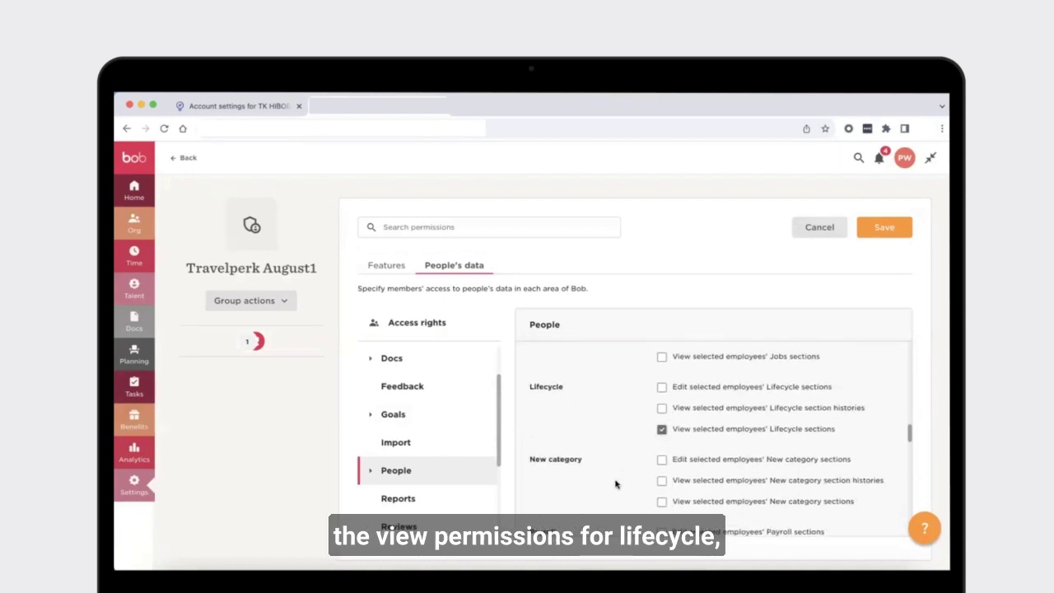
{"action": "scroll", "coordinate": [617, 485], "scroll_direction": "down", "scroll_amount": 1}
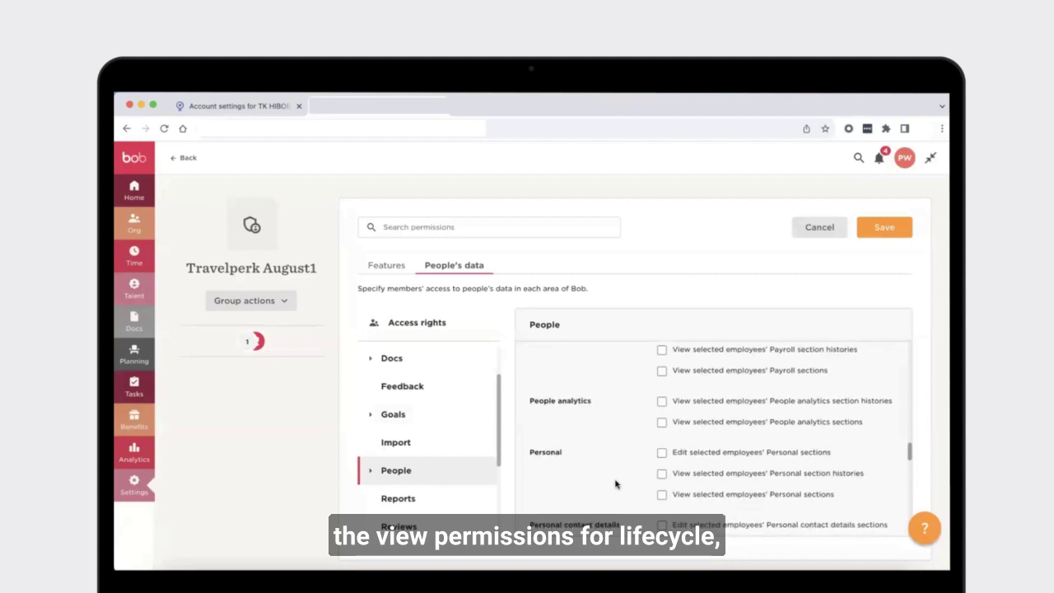
{"action": "left_click", "coordinate": [662, 494]}
{"action": "left_click", "coordinate": [662, 453]}
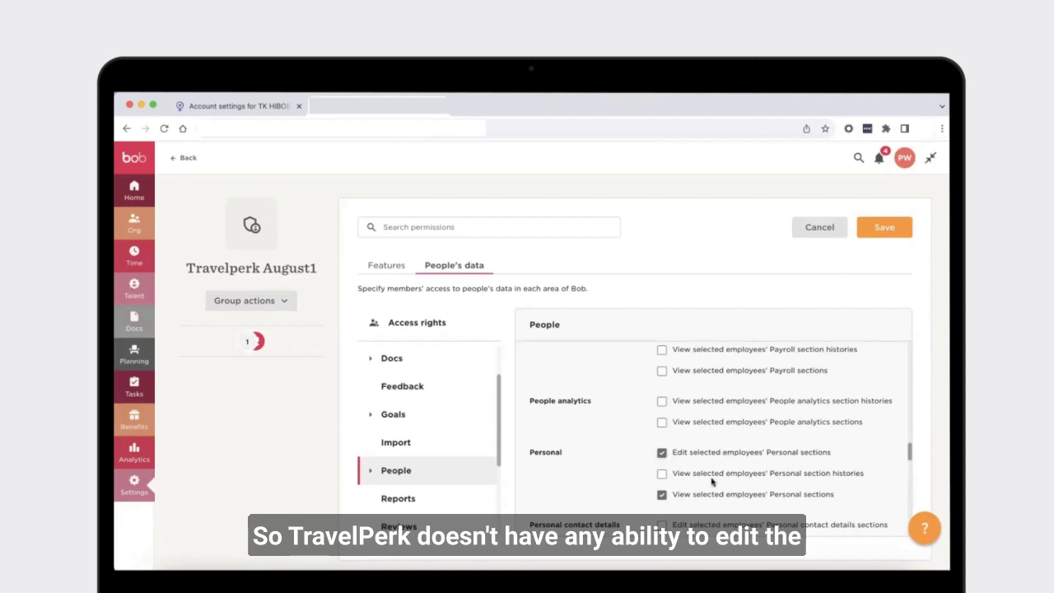
- Let the group view employees' Personal contact details sections
{"action": "scroll", "coordinate": [714, 482], "scroll_direction": "down", "scroll_amount": 1}
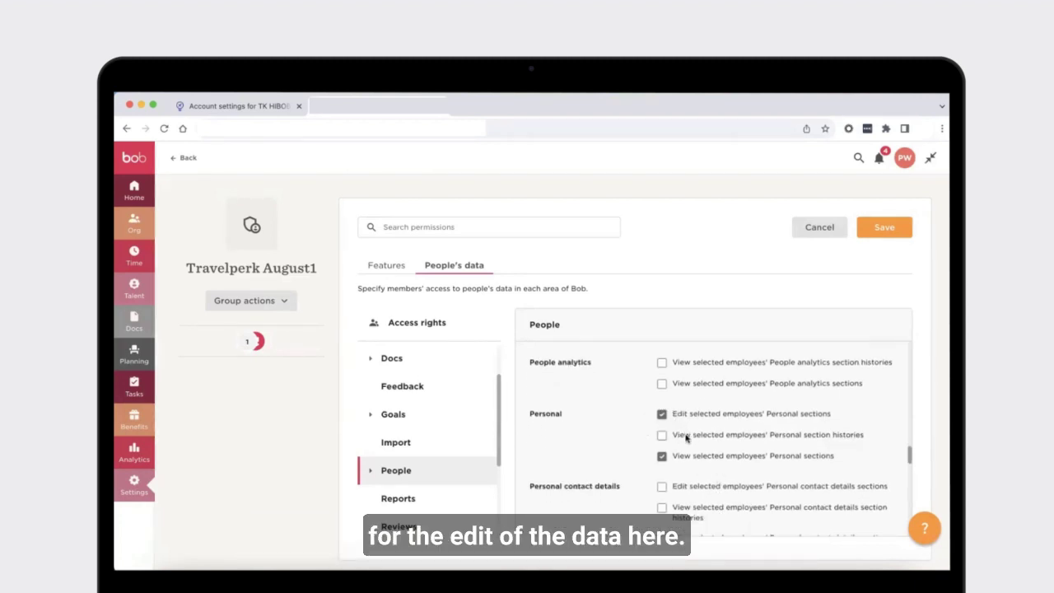
{"action": "scroll", "coordinate": [688, 445], "scroll_direction": "down", "scroll_amount": 2}
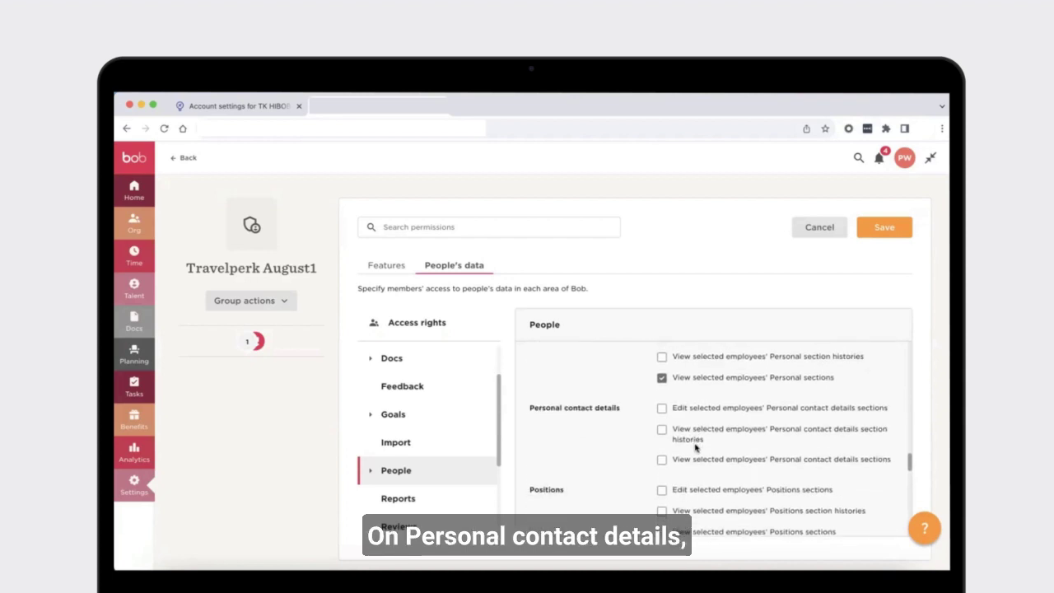
{"action": "left_click", "coordinate": [664, 457]}
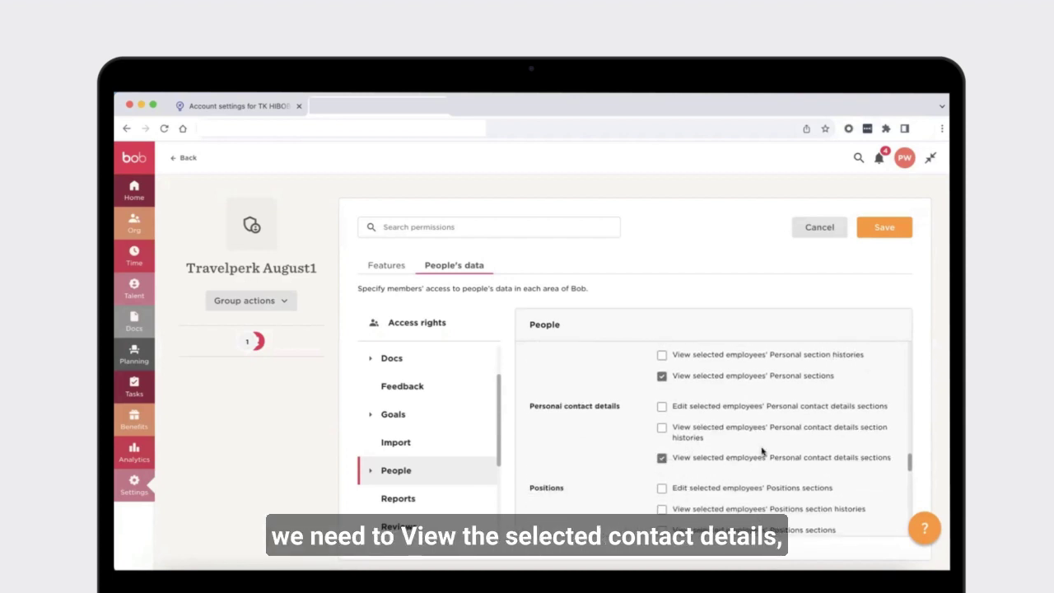
- Save and apply all seven People permission changes to Travelperk August1
{"action": "scroll", "coordinate": [761, 451], "scroll_direction": "down", "scroll_amount": 1}
{"action": "scroll", "coordinate": [762, 450], "scroll_direction": "down", "scroll_amount": 2}
{"action": "scroll", "coordinate": [762, 451], "scroll_direction": "down", "scroll_amount": 8}
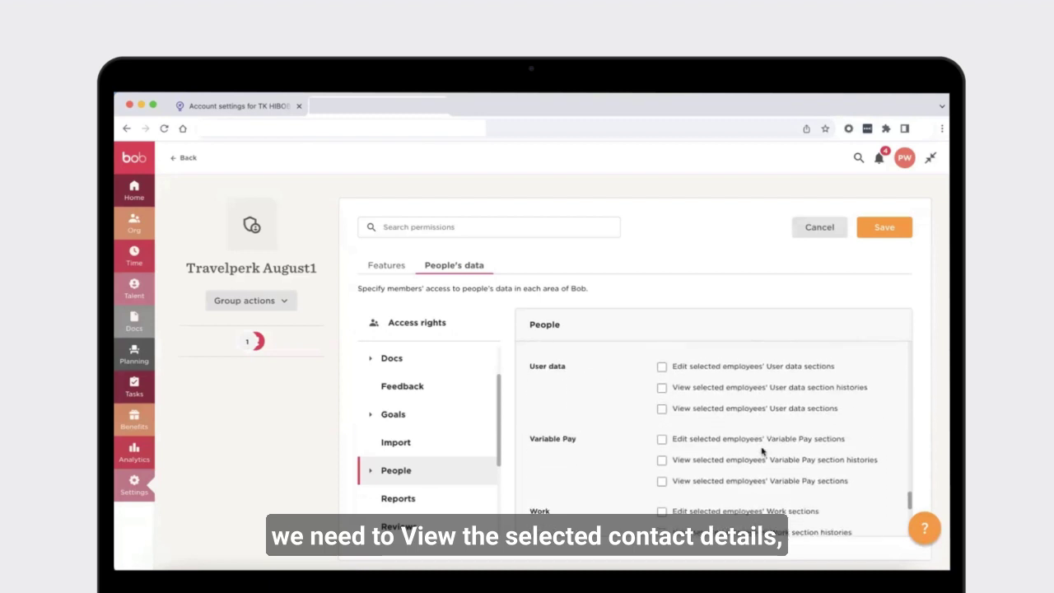
{"action": "scroll", "coordinate": [761, 451], "scroll_direction": "down", "scroll_amount": 3}
{"action": "scroll", "coordinate": [670, 480], "scroll_direction": "down", "scroll_amount": 2}
{"action": "scroll", "coordinate": [669, 480], "scroll_direction": "down", "scroll_amount": 4}
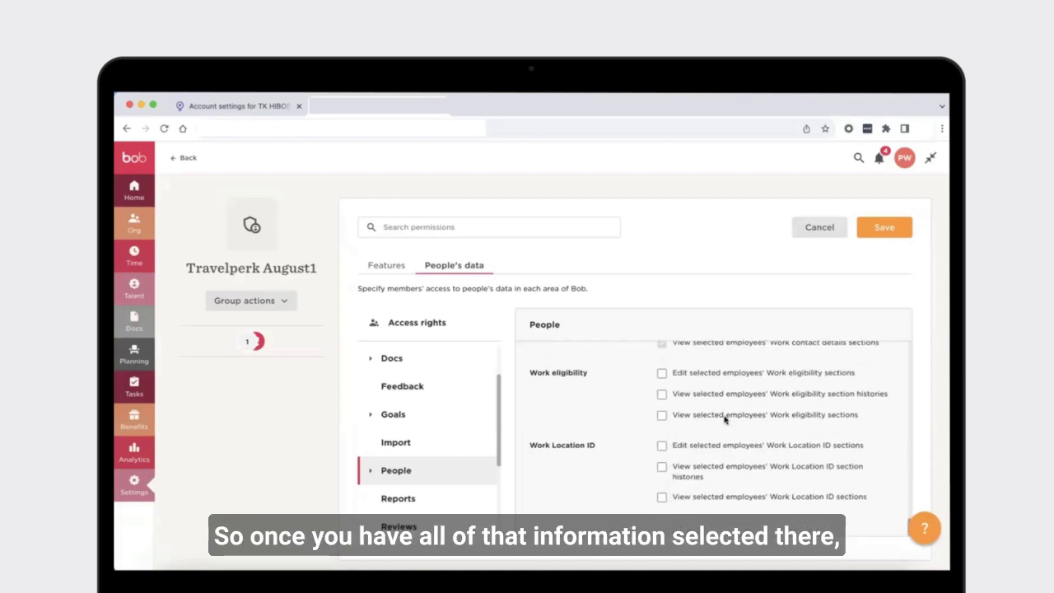
{"action": "left_click", "coordinate": [886, 228]}
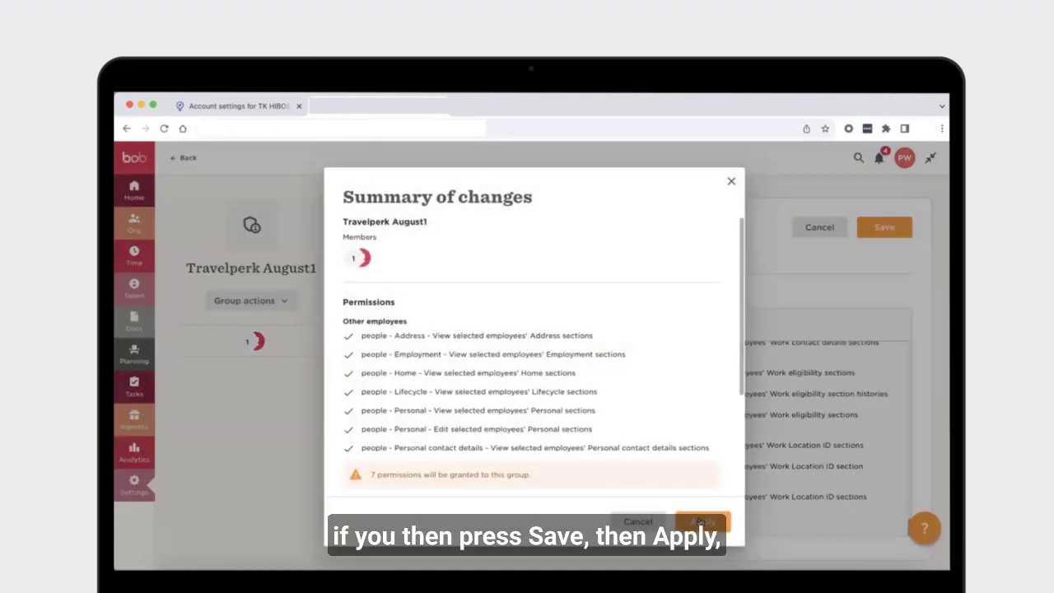
{"action": "left_click", "coordinate": [700, 523]}
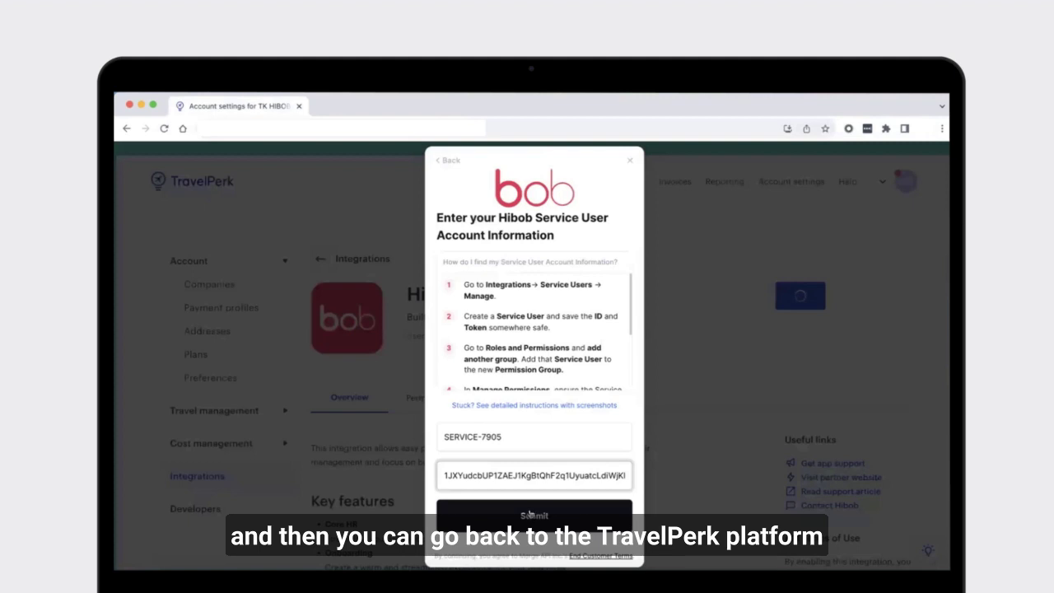
- Submit the Hibob credentials, continue past Connected to Hibob, and skip the data-access screen
{"action": "left_click", "coordinate": [531, 515]}
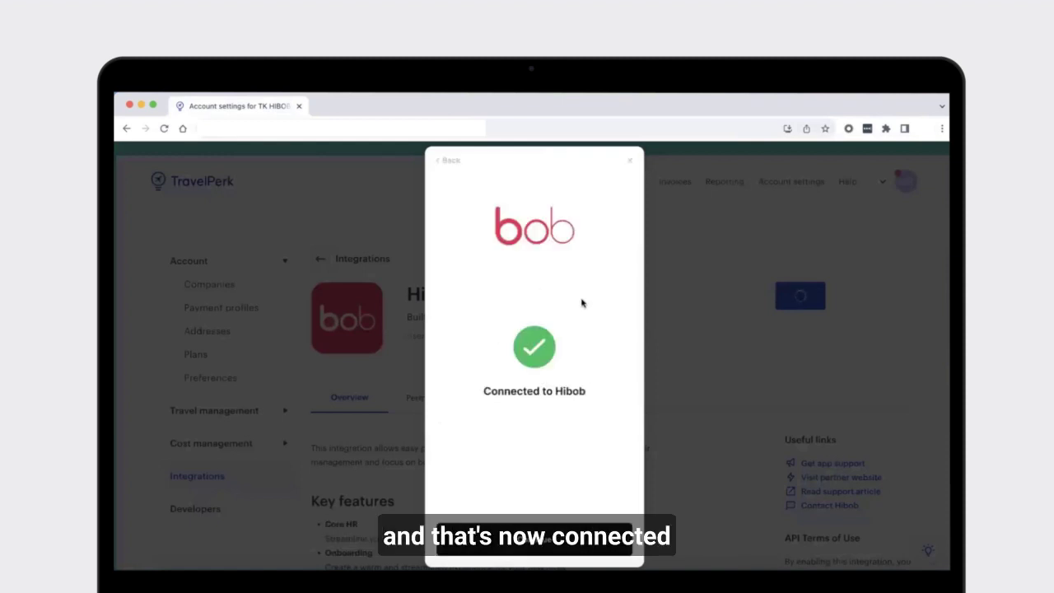
{"action": "left_click", "coordinate": [542, 548]}
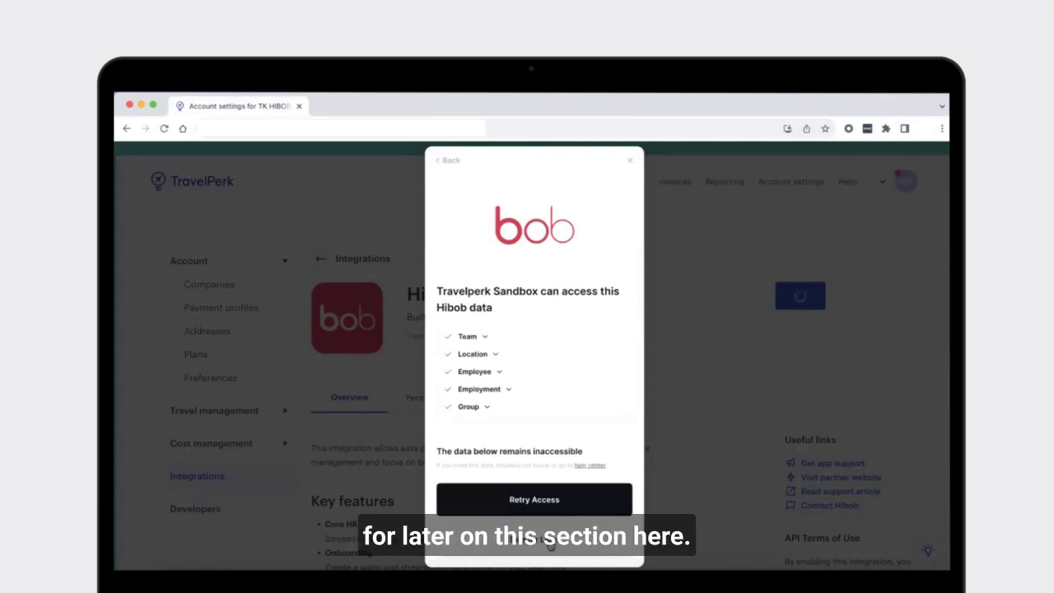
{"action": "left_click", "coordinate": [549, 544]}
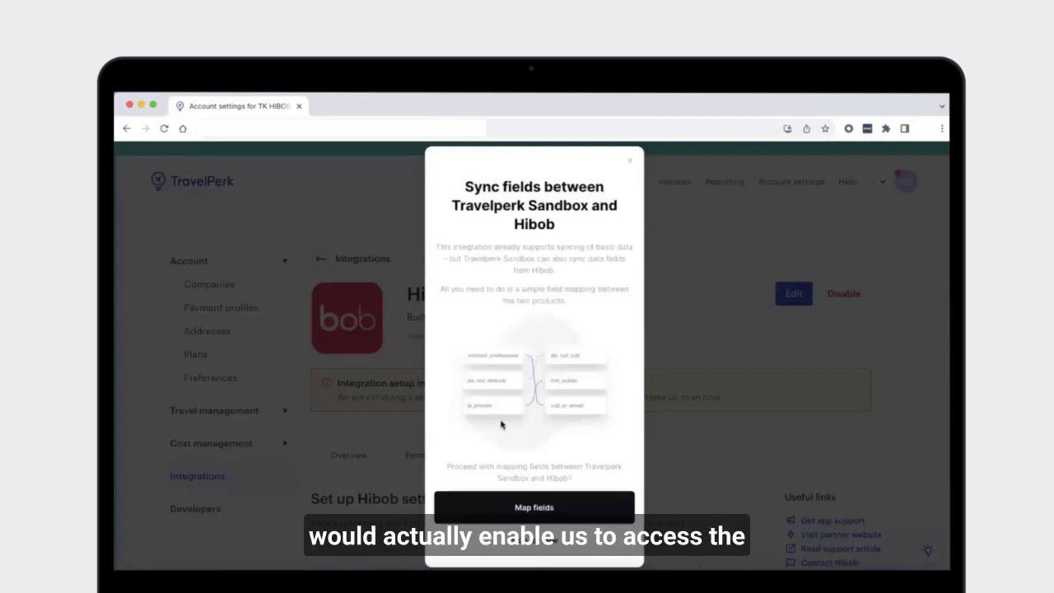
- Map the company_data field to Hibob's Employing Entity, save the mapping and finish the integration
{"action": "left_click", "coordinate": [521, 509]}
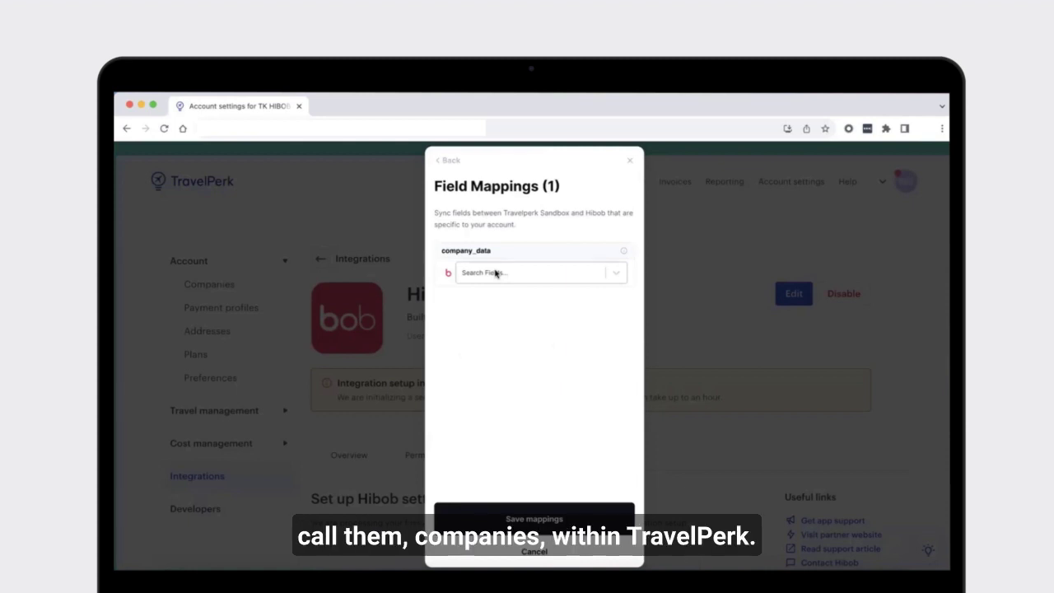
{"action": "left_click", "coordinate": [505, 274]}
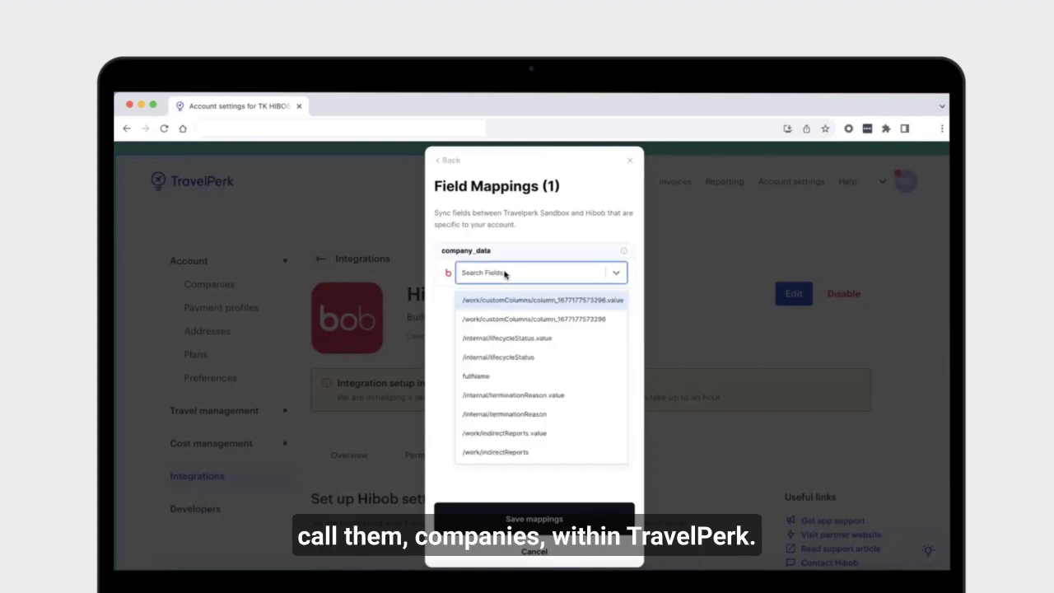
{"action": "type", "text": "empl"}
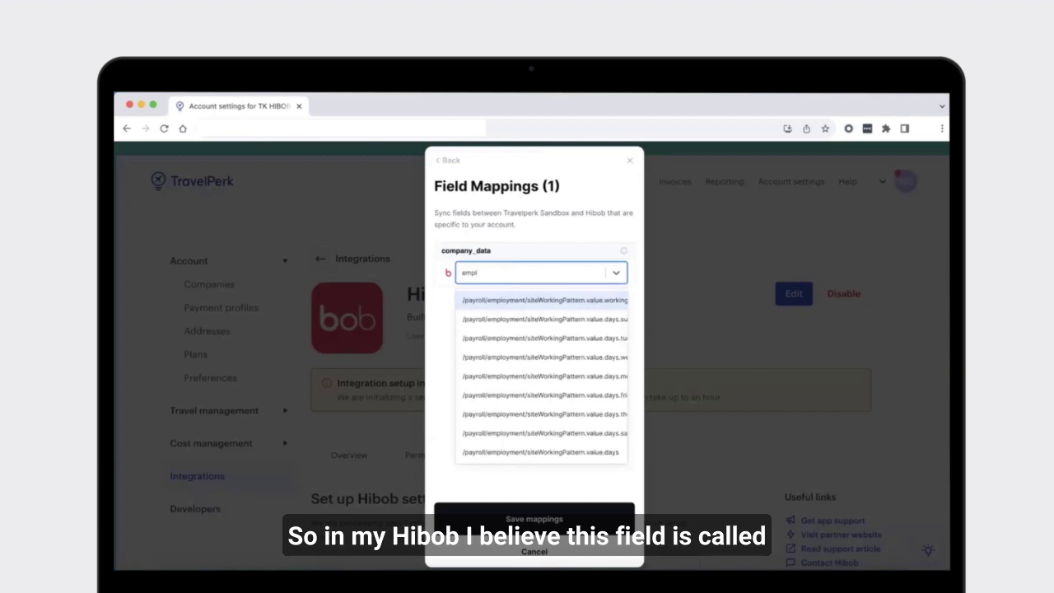
{"action": "type", "text": "oye"}
{"action": "key", "text": "BackSpace"}
{"action": "type", "text": "in"}
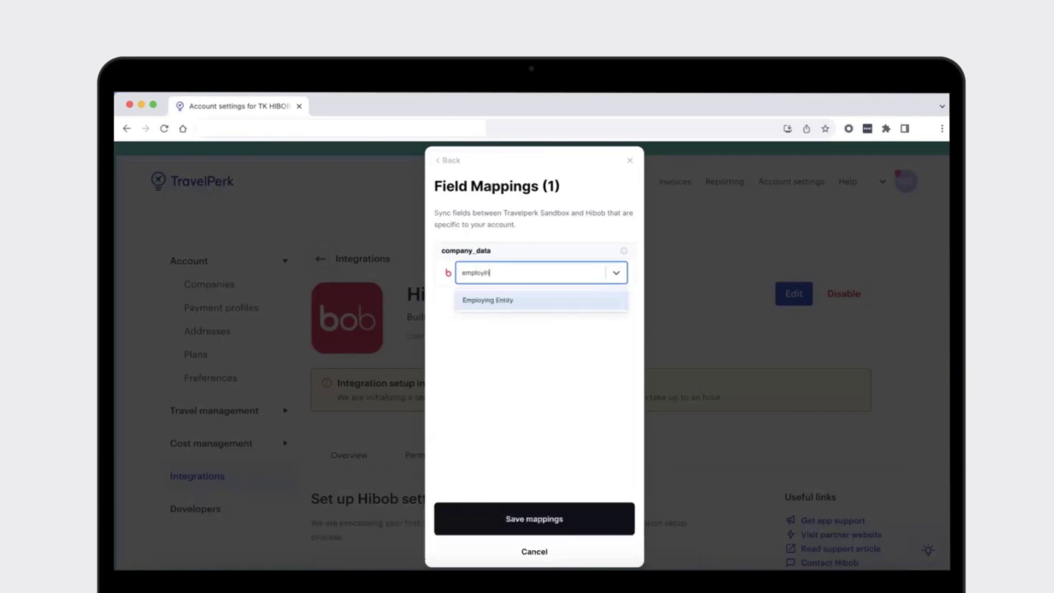
{"action": "left_click", "coordinate": [496, 301]}
{"action": "left_click", "coordinate": [531, 520]}
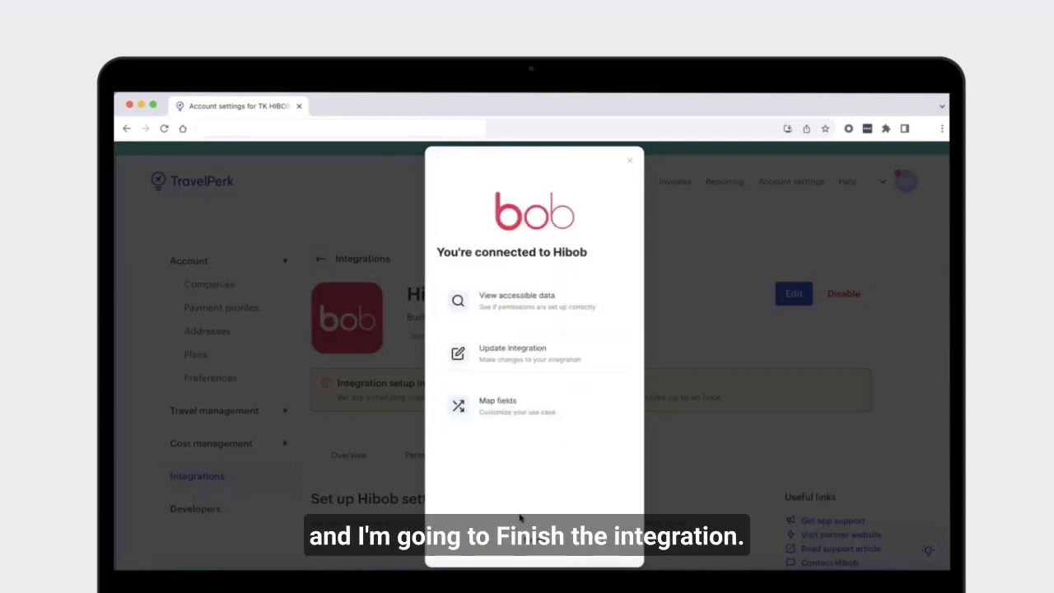
{"action": "left_click", "coordinate": [534, 545]}
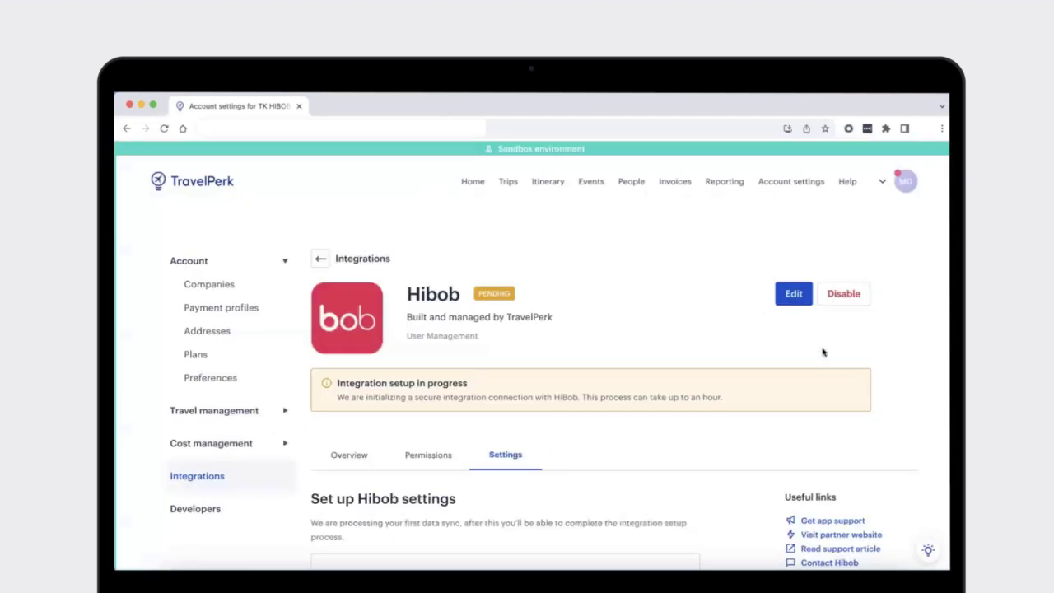
- Scroll the Hibob settings page while waiting for the first sync to complete
{"action": "scroll", "coordinate": [819, 362], "scroll_direction": "down", "scroll_amount": 3}
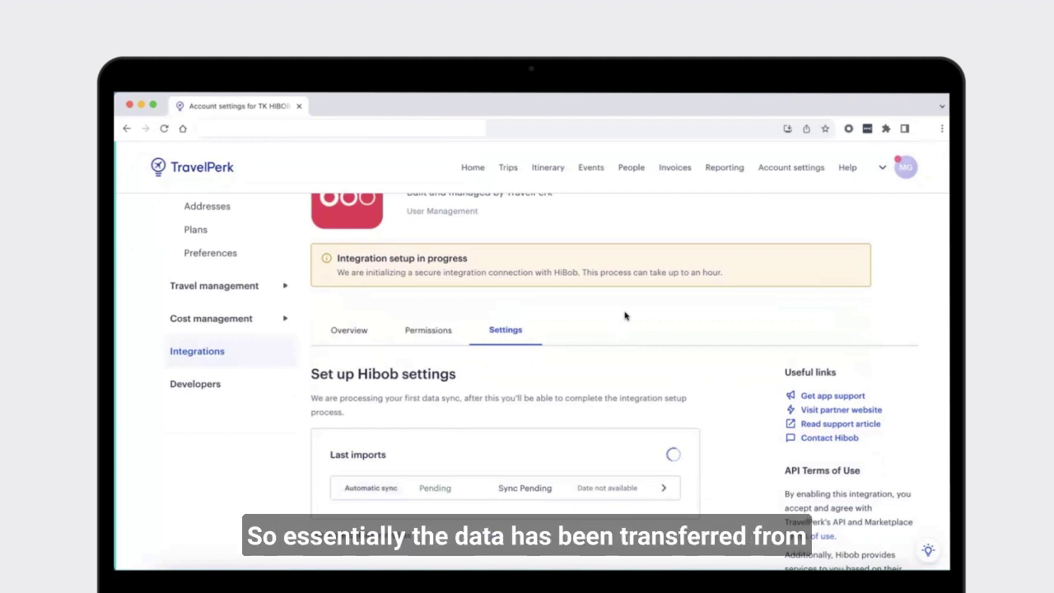
{"action": "scroll", "coordinate": [624, 315], "scroll_direction": "up", "scroll_amount": 2}
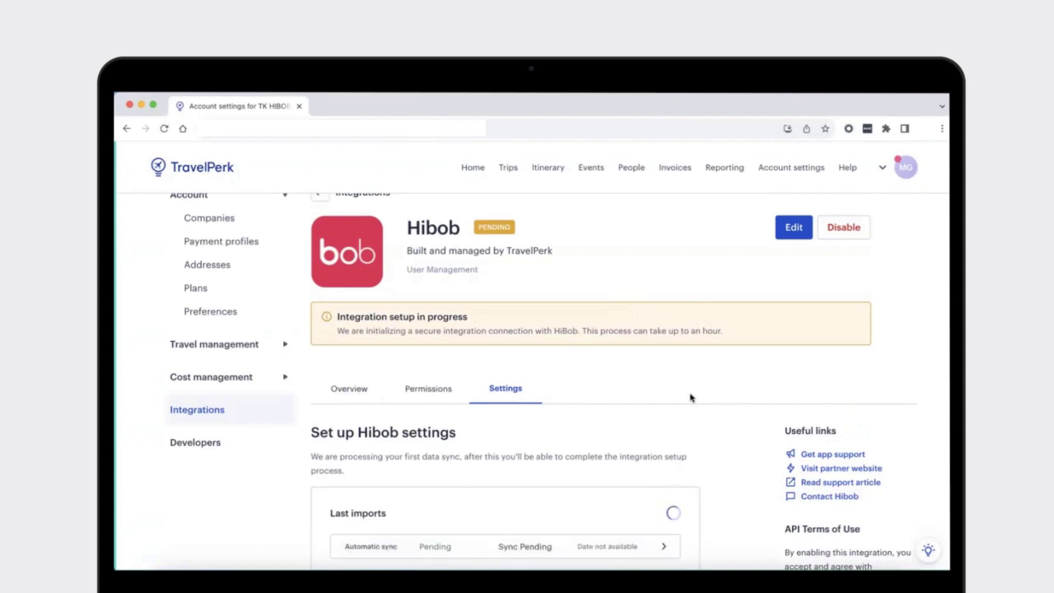
{"action": "scroll", "coordinate": [693, 405], "scroll_direction": "down", "scroll_amount": 2}
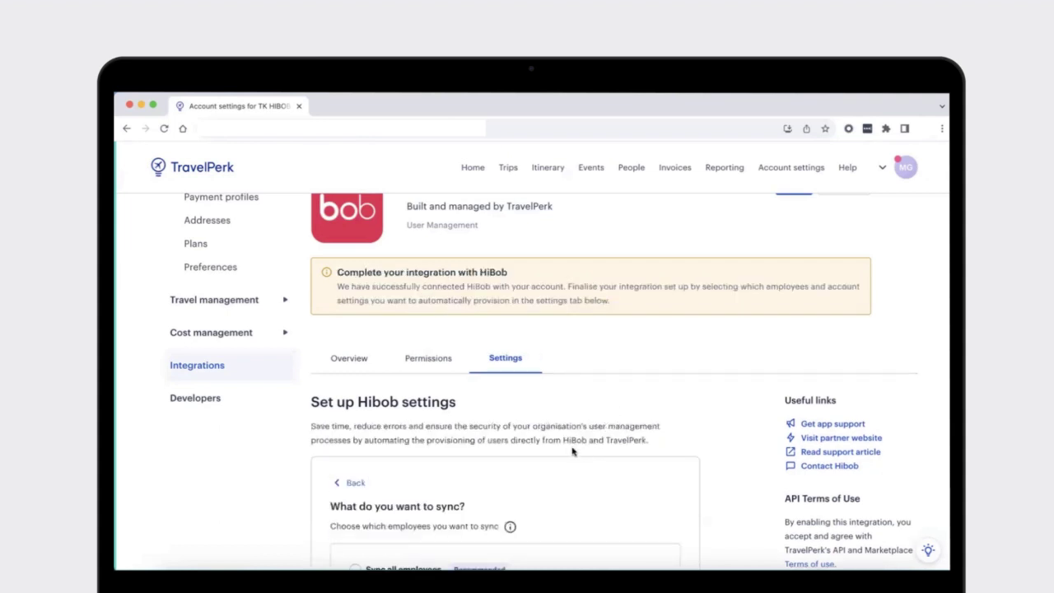
- Choose 'Sync a group of employees' as the employee sync scope
{"action": "scroll", "coordinate": [607, 430], "scroll_direction": "down", "scroll_amount": 2}
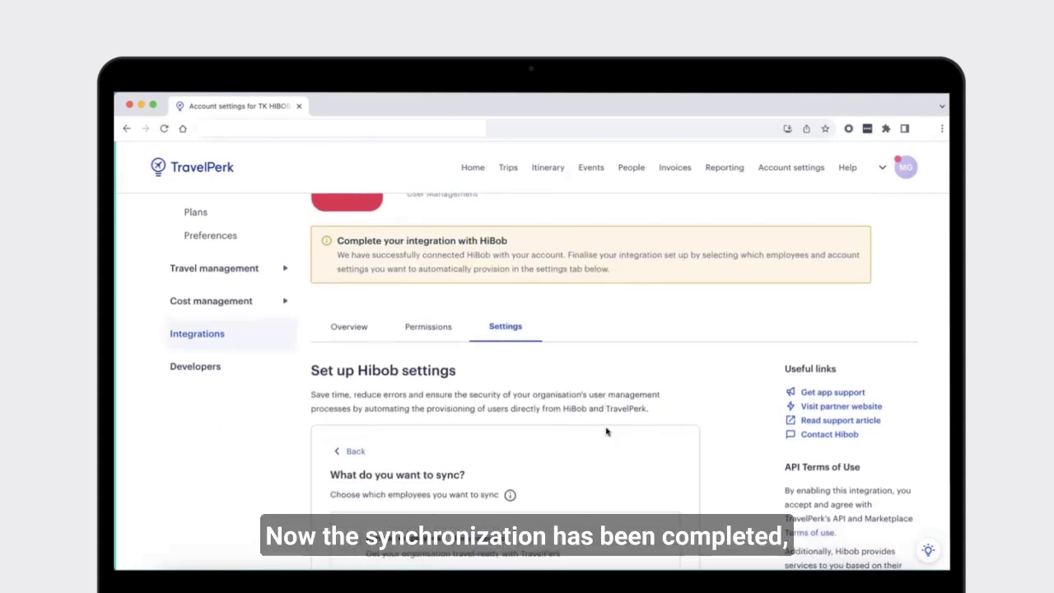
{"action": "scroll", "coordinate": [607, 431], "scroll_direction": "down", "scroll_amount": 3}
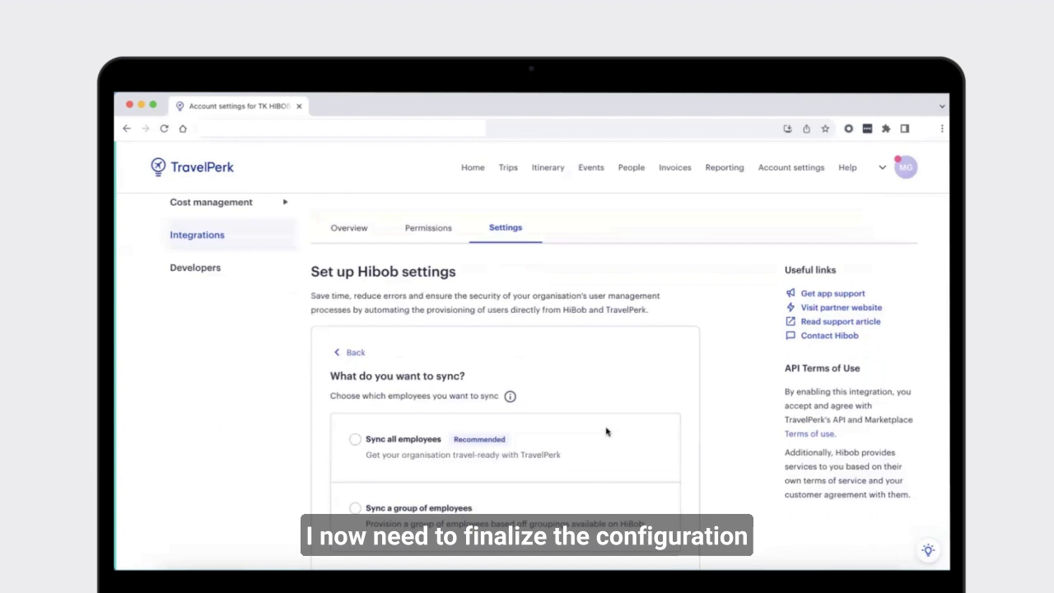
{"action": "scroll", "coordinate": [607, 431], "scroll_direction": "down", "scroll_amount": 1}
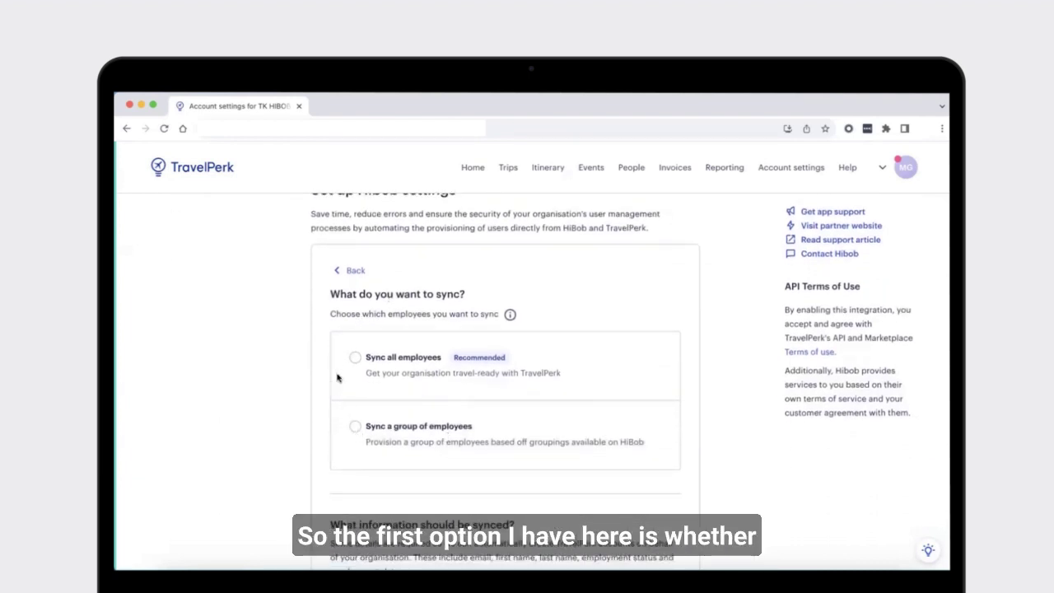
{"action": "scroll", "coordinate": [420, 365], "scroll_direction": "down", "scroll_amount": 1}
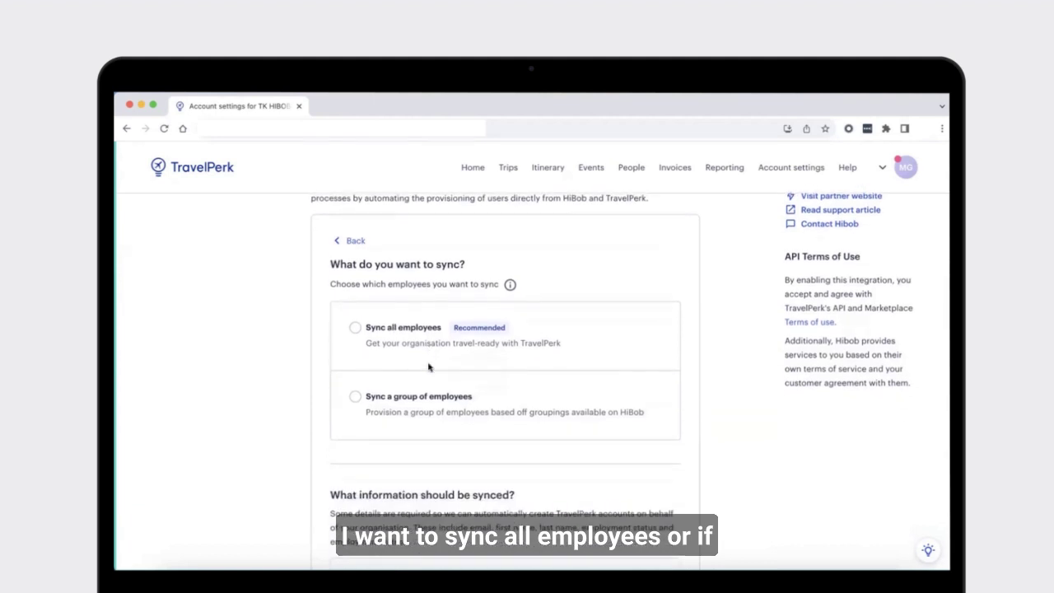
{"action": "left_click", "coordinate": [355, 397]}
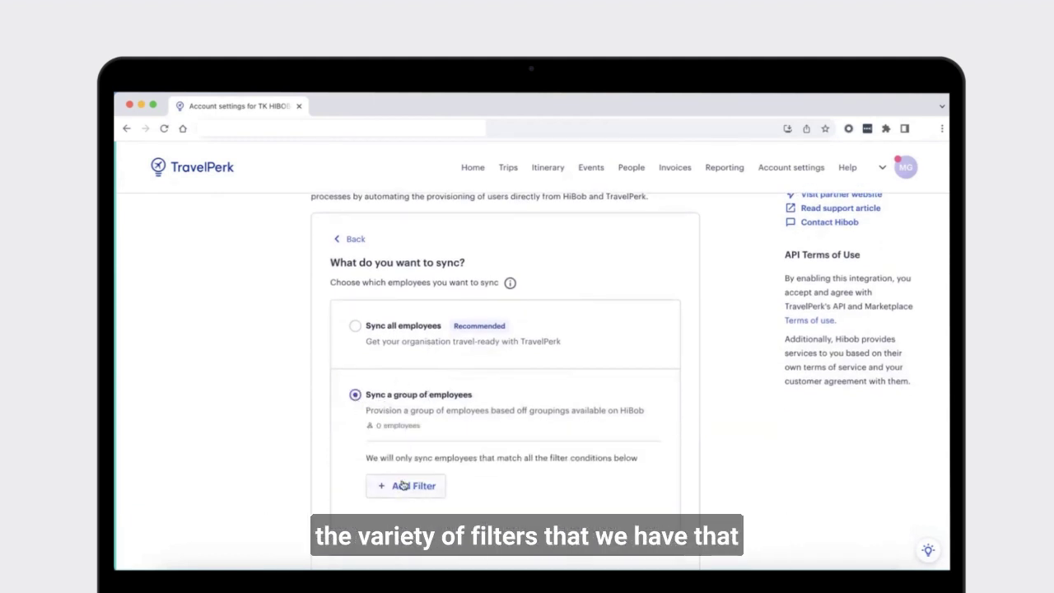
- Try a Company filter with Compono NZ and Compono Aus, then remove it
{"action": "scroll", "coordinate": [483, 470], "scroll_direction": "down", "scroll_amount": 1}
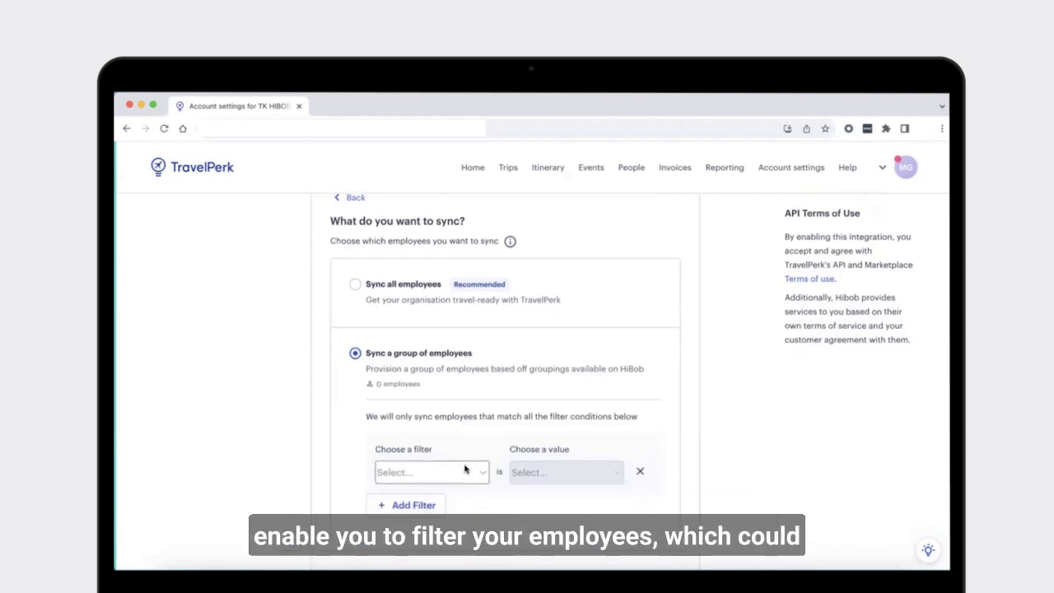
{"action": "left_click", "coordinate": [465, 472]}
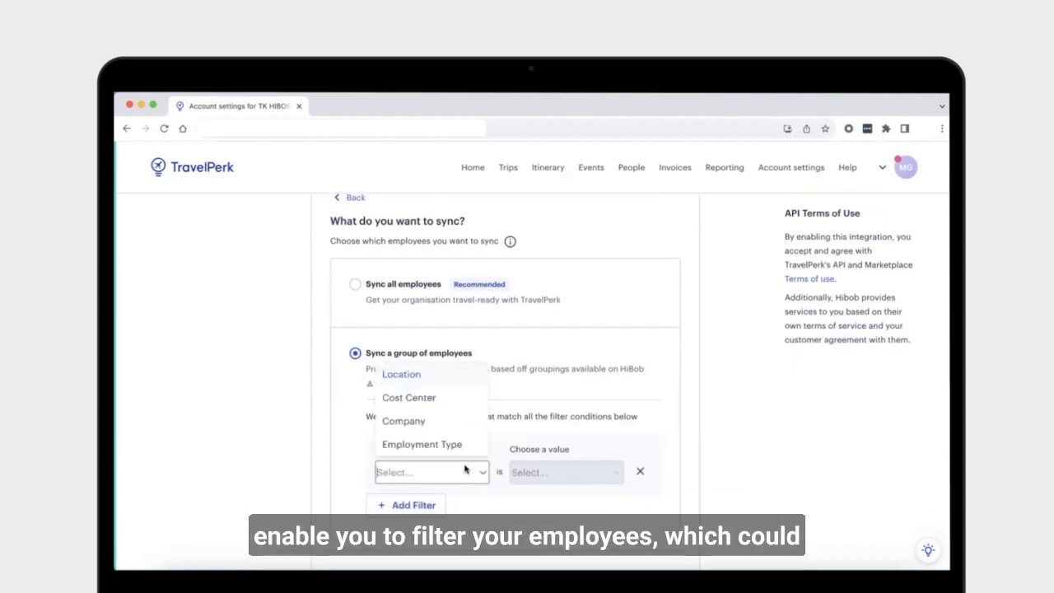
{"action": "left_click", "coordinate": [398, 421]}
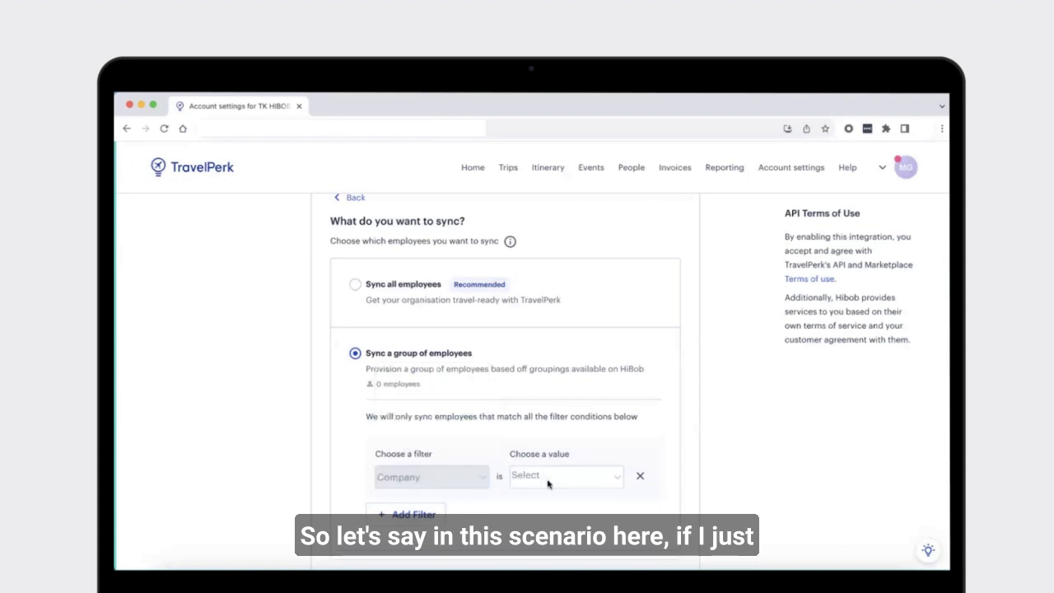
{"action": "left_click", "coordinate": [576, 482]}
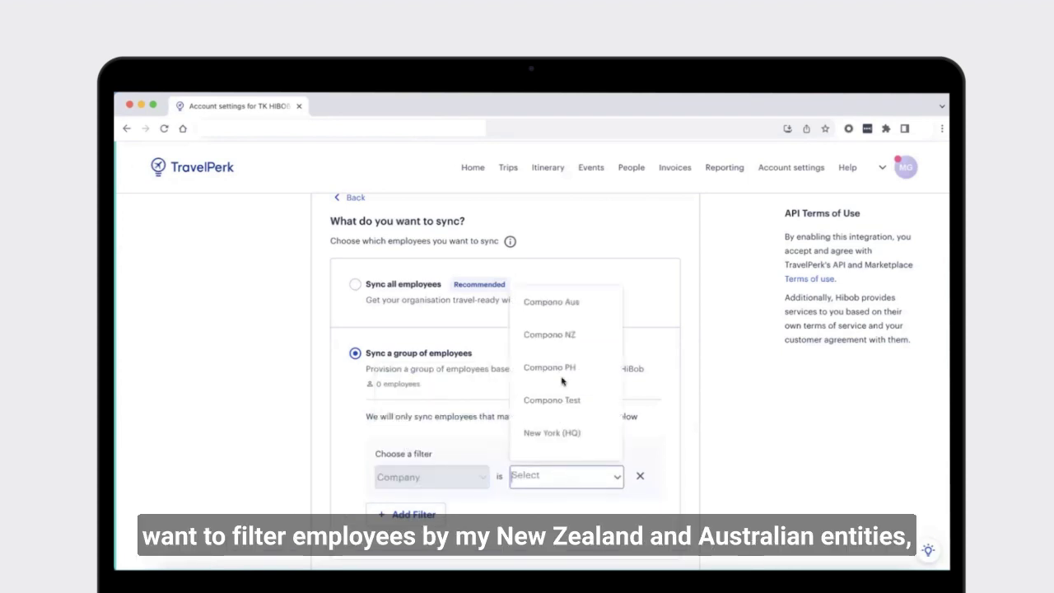
{"action": "left_click", "coordinate": [560, 334]}
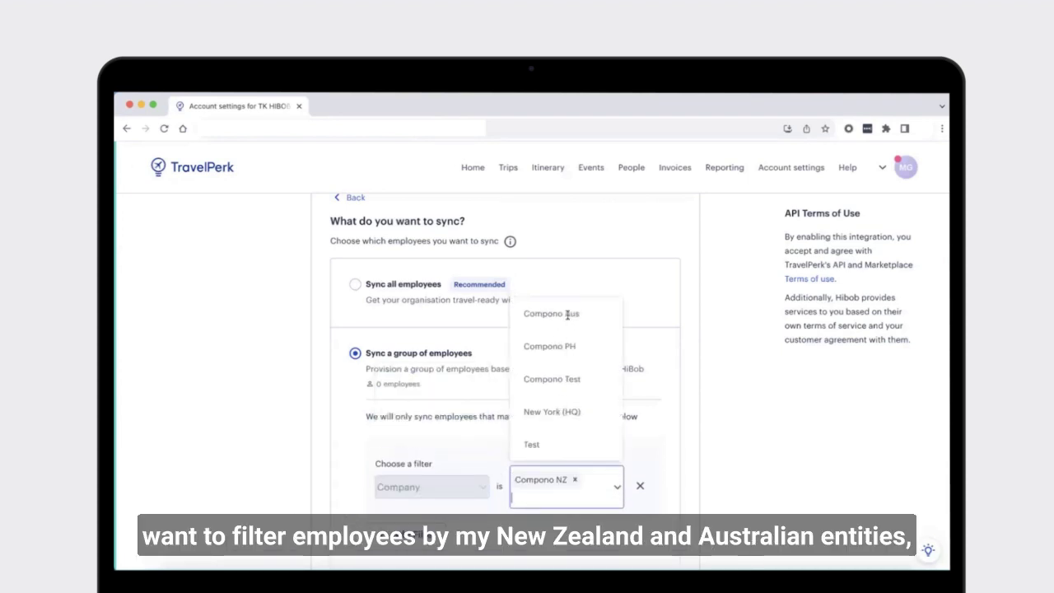
{"action": "left_click", "coordinate": [571, 312]}
{"action": "left_click", "coordinate": [659, 435]}
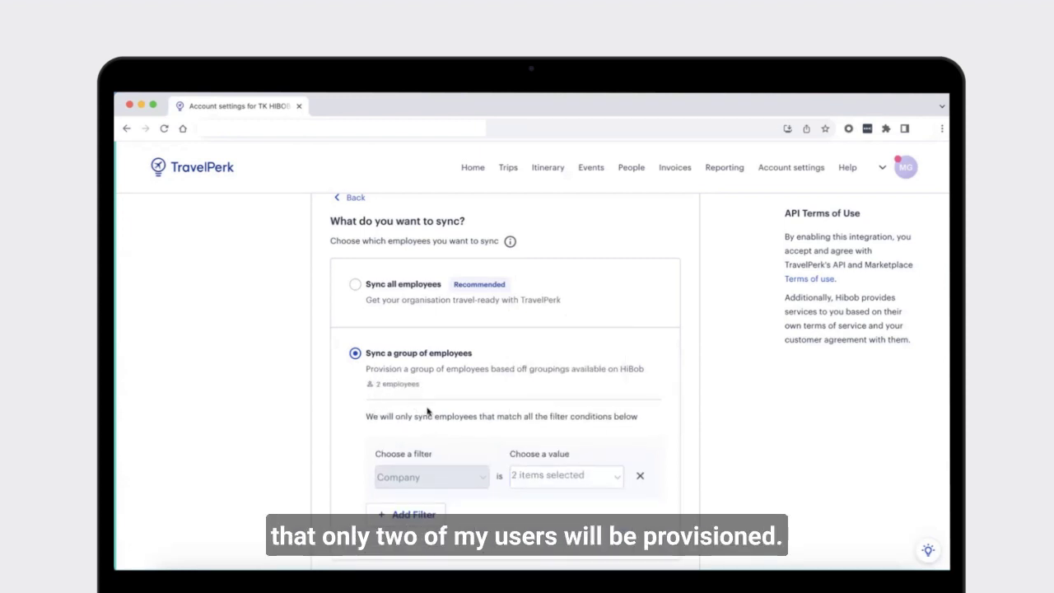
{"action": "left_click", "coordinate": [640, 476]}
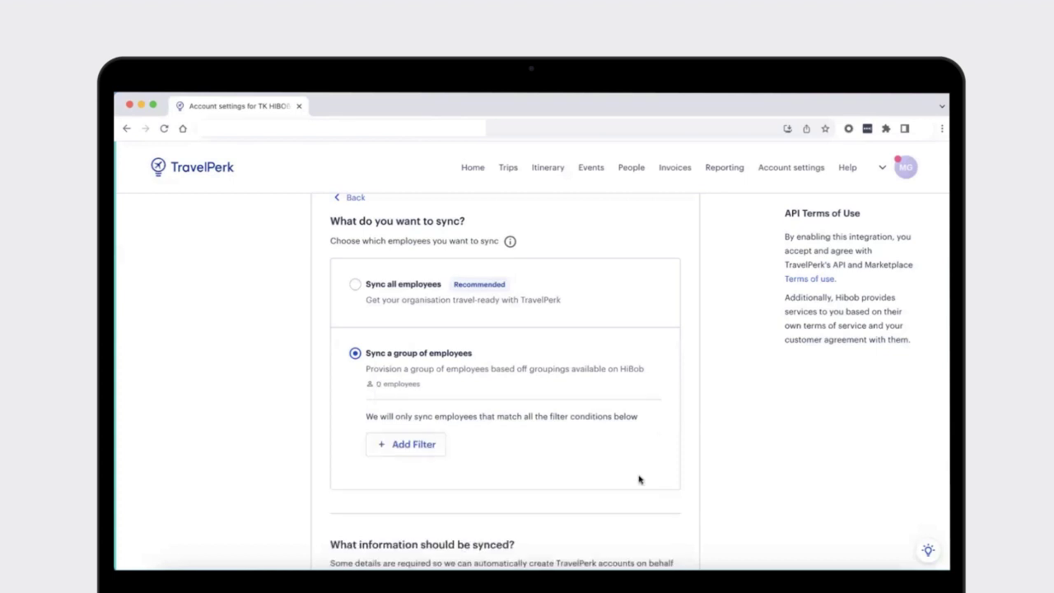
- Switch the employee scope back to syncing all employees
{"action": "left_click", "coordinate": [355, 284]}
{"action": "scroll", "coordinate": [529, 372], "scroll_direction": "down", "scroll_amount": 1}
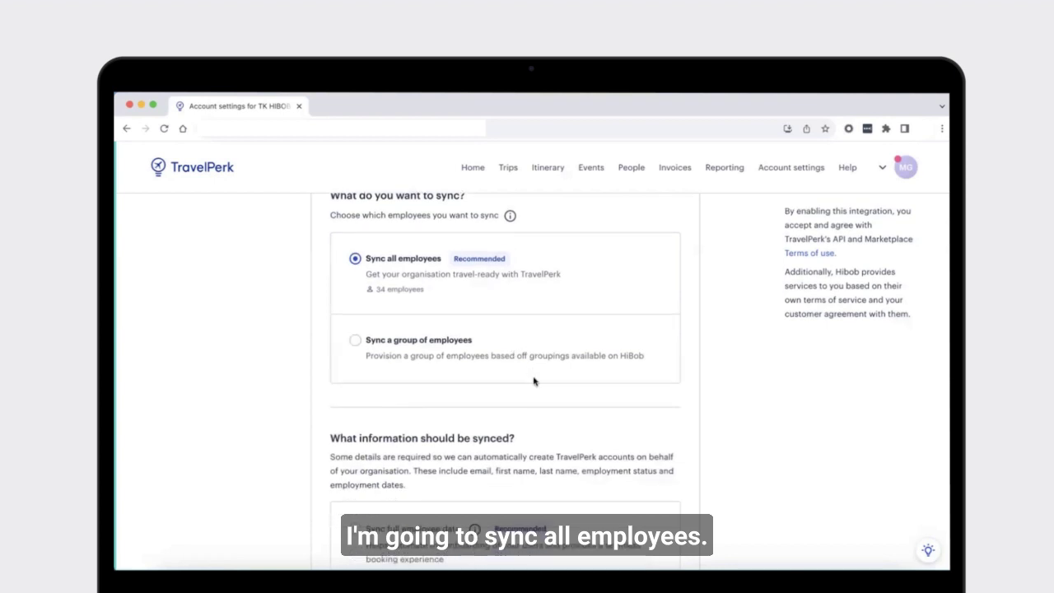
{"action": "scroll", "coordinate": [530, 372], "scroll_direction": "down", "scroll_amount": 3}
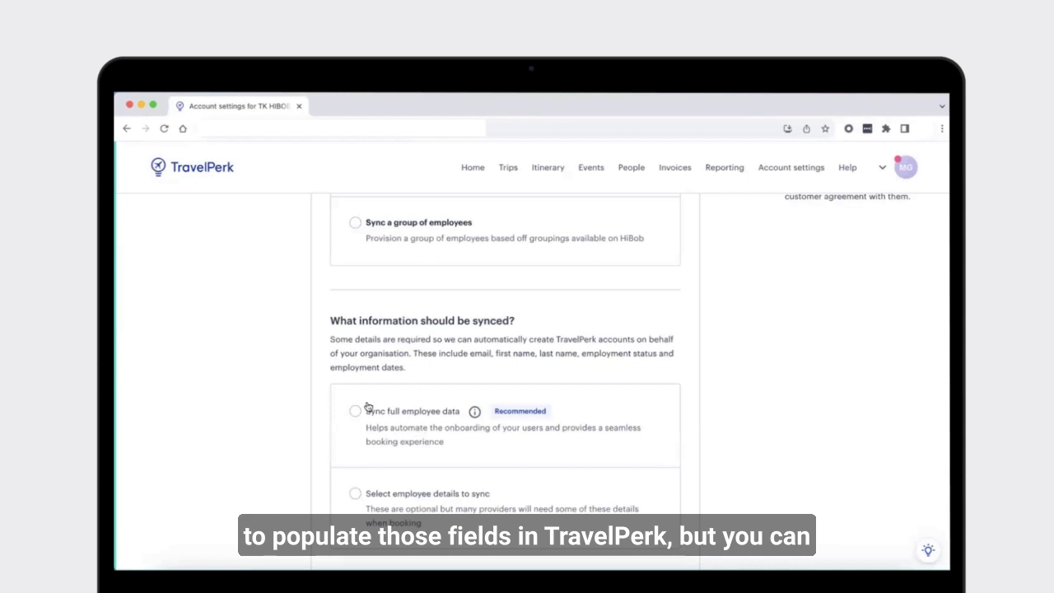
{"action": "scroll", "coordinate": [377, 401], "scroll_direction": "down", "scroll_amount": 1}
{"action": "scroll", "coordinate": [376, 401], "scroll_direction": "down", "scroll_amount": 1}
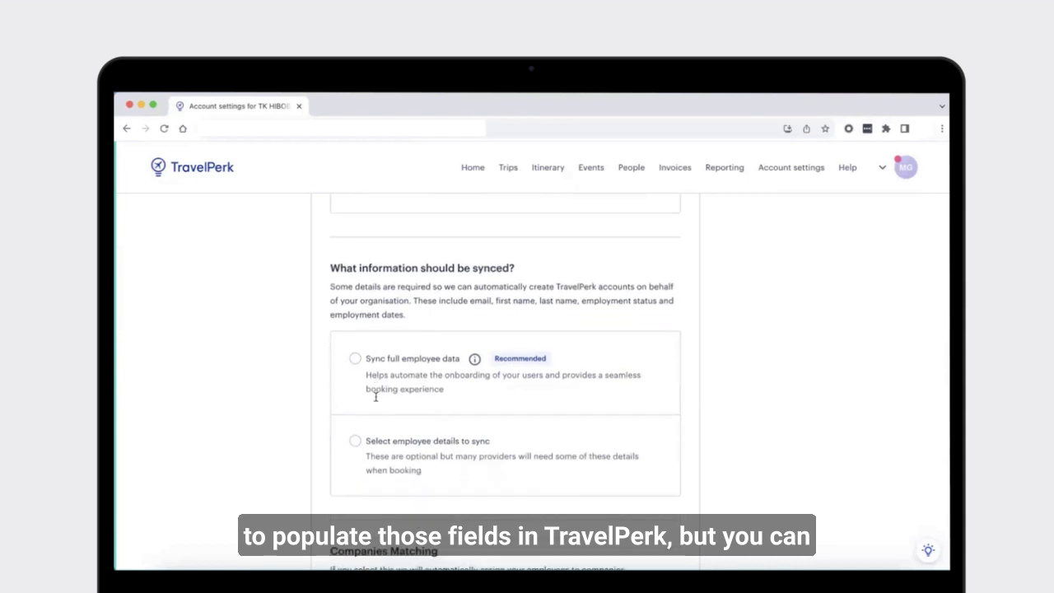
- Briefly select only Date of birth, then settle on 'Sync full employee data'
{"action": "left_click", "coordinate": [356, 442]}
{"action": "scroll", "coordinate": [356, 443], "scroll_direction": "down", "scroll_amount": 1}
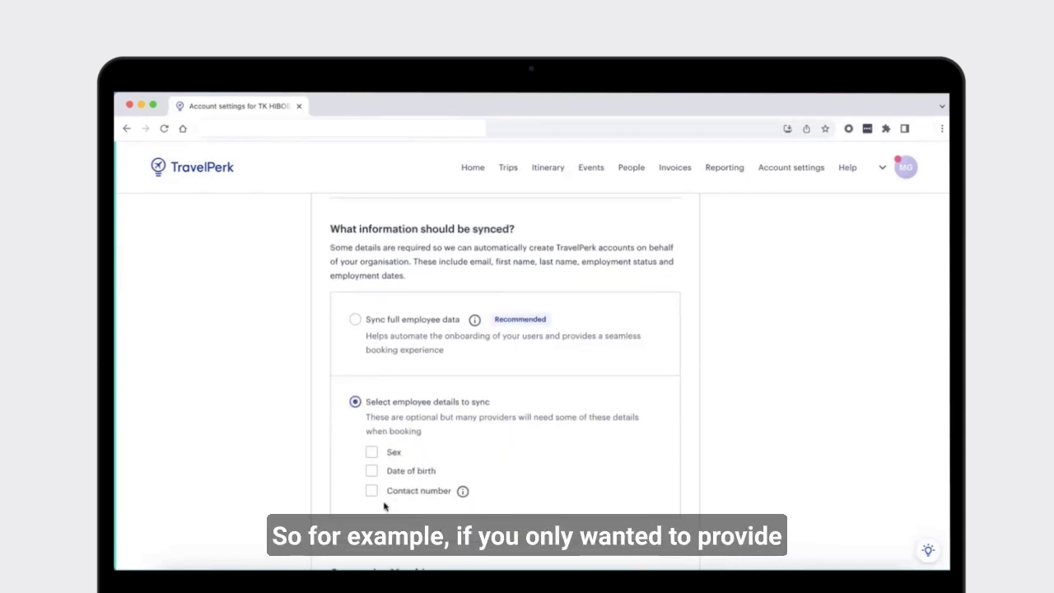
{"action": "left_click", "coordinate": [371, 472]}
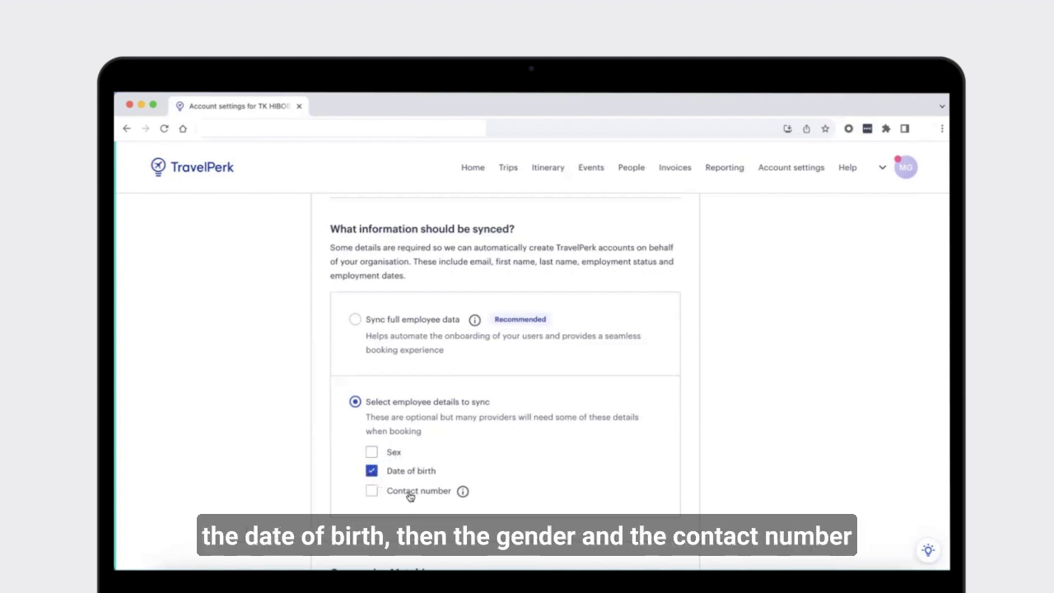
{"action": "left_click", "coordinate": [355, 320]}
{"action": "scroll", "coordinate": [506, 391], "scroll_direction": "down", "scroll_amount": 2}
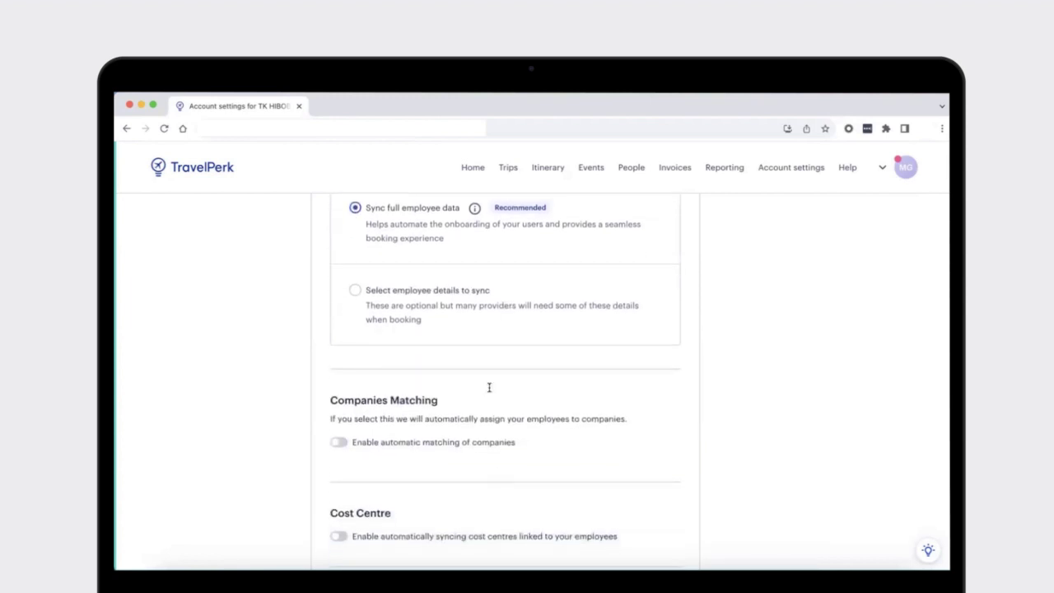
- Enable automatic company matching for Selected companies: Compono Aus and Compono NZ
{"action": "left_click", "coordinate": [339, 444]}
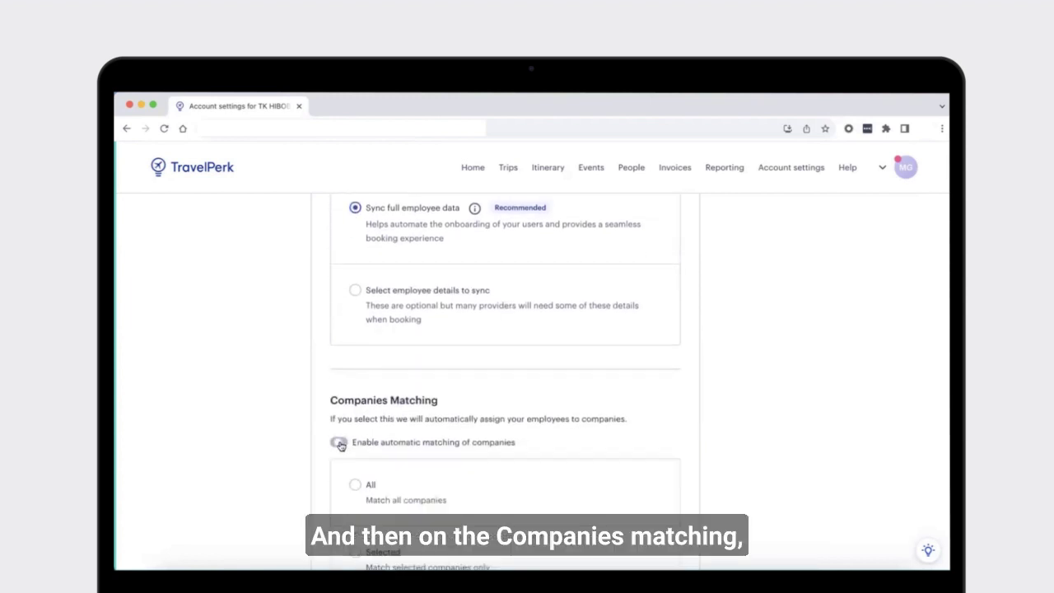
{"action": "scroll", "coordinate": [582, 432], "scroll_direction": "down", "scroll_amount": 1}
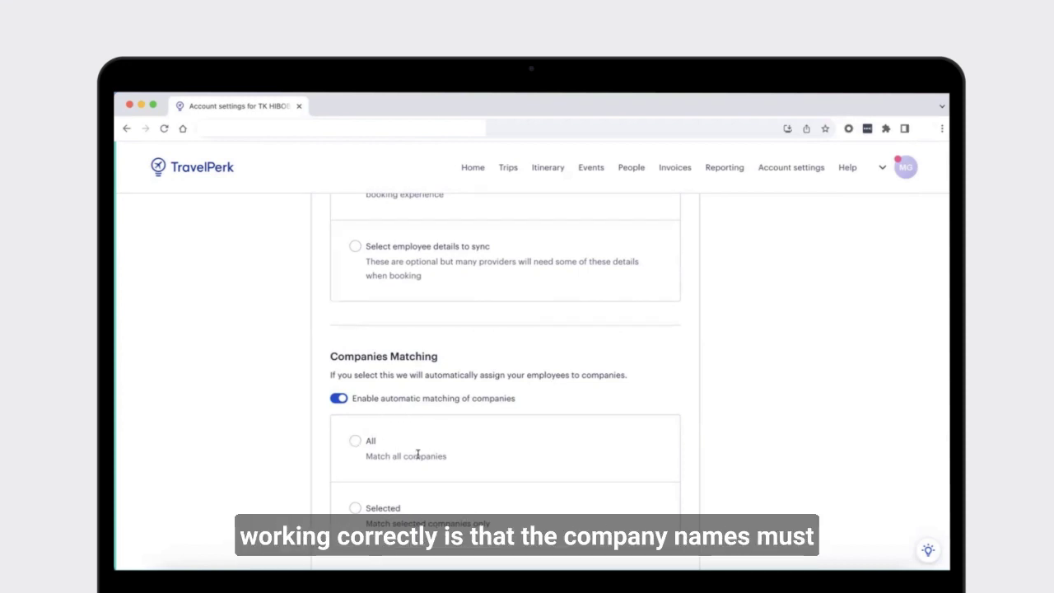
{"action": "scroll", "coordinate": [443, 455], "scroll_direction": "down", "scroll_amount": 1}
{"action": "scroll", "coordinate": [443, 455], "scroll_direction": "down", "scroll_amount": 1}
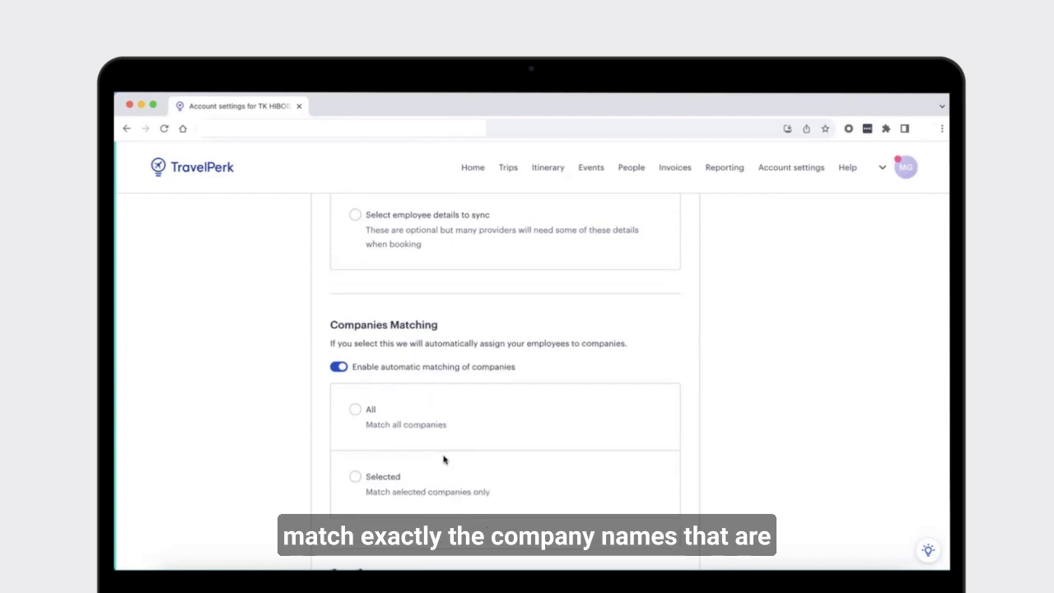
{"action": "left_click", "coordinate": [354, 480]}
{"action": "scroll", "coordinate": [412, 486], "scroll_direction": "down", "scroll_amount": 4}
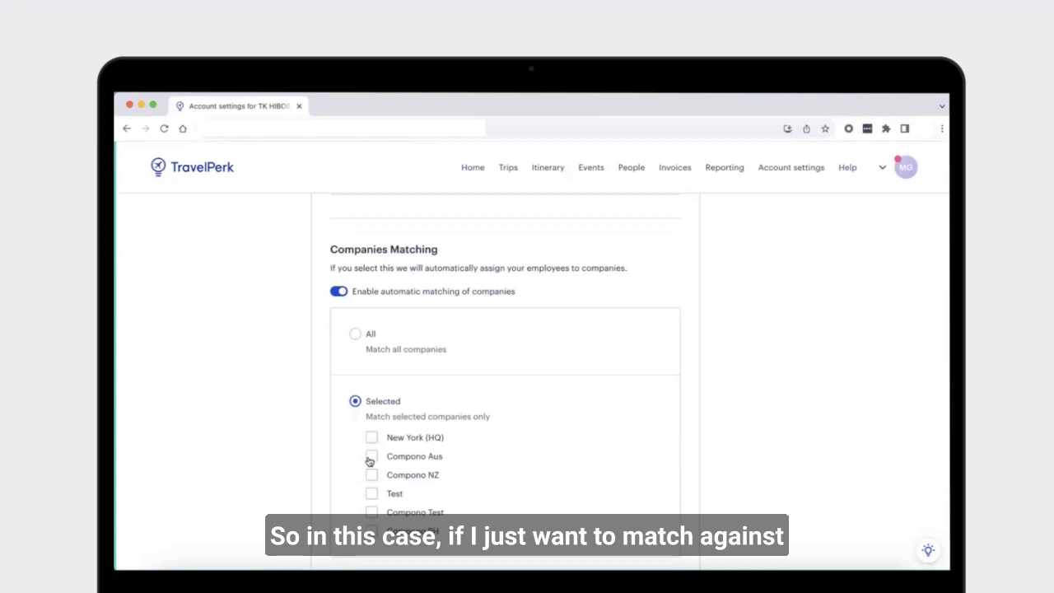
{"action": "left_click", "coordinate": [371, 457]}
{"action": "left_click", "coordinate": [371, 475]}
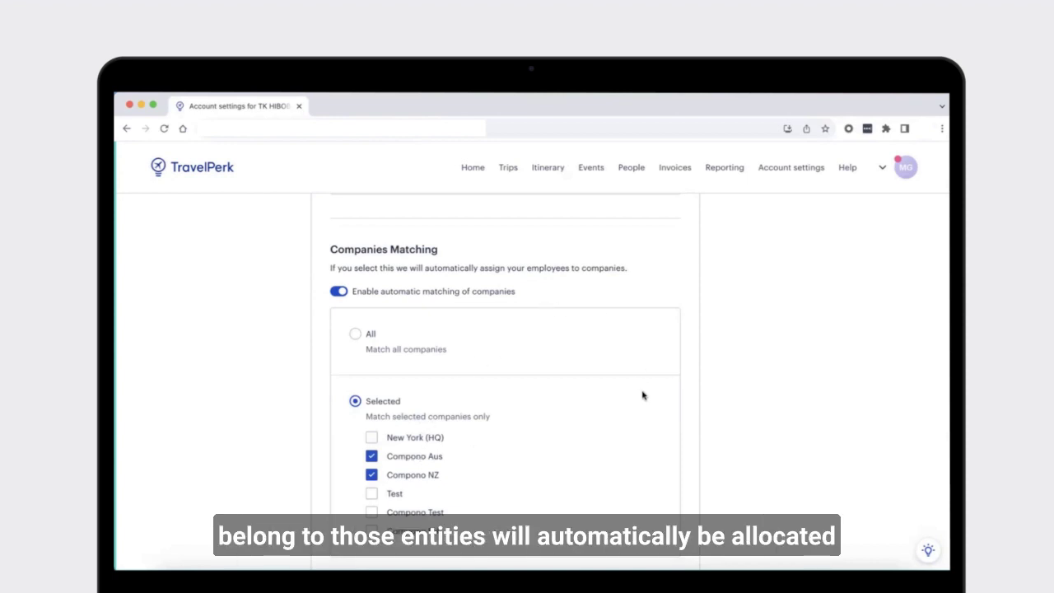
{"action": "scroll", "coordinate": [527, 412], "scroll_direction": "down", "scroll_amount": 2}
{"action": "scroll", "coordinate": [528, 411], "scroll_direction": "down", "scroll_amount": 2}
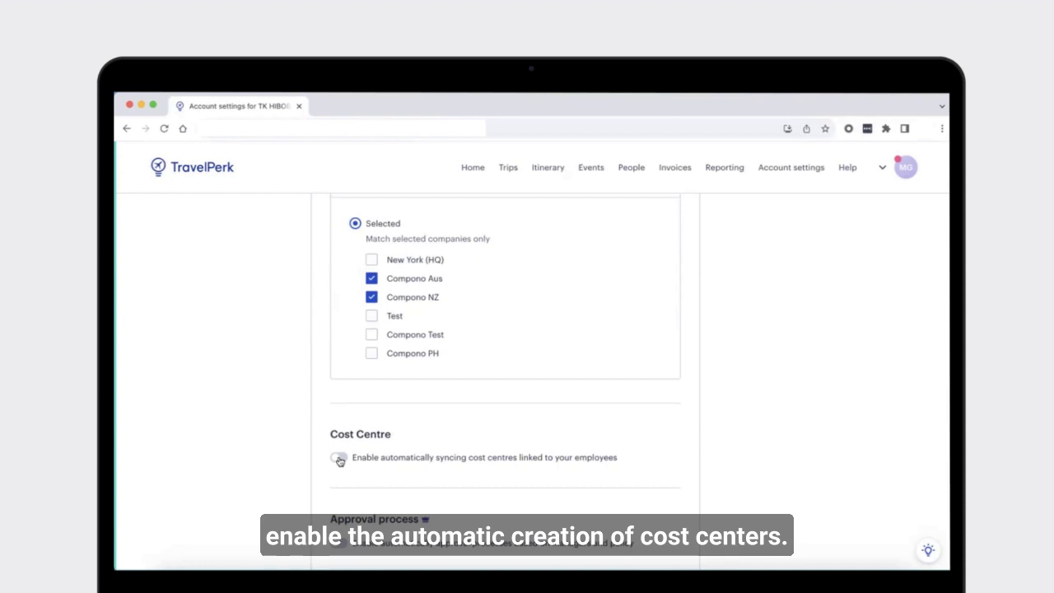
- Switch on automatic syncing of cost centres linked to employees
{"action": "left_click", "coordinate": [339, 459]}
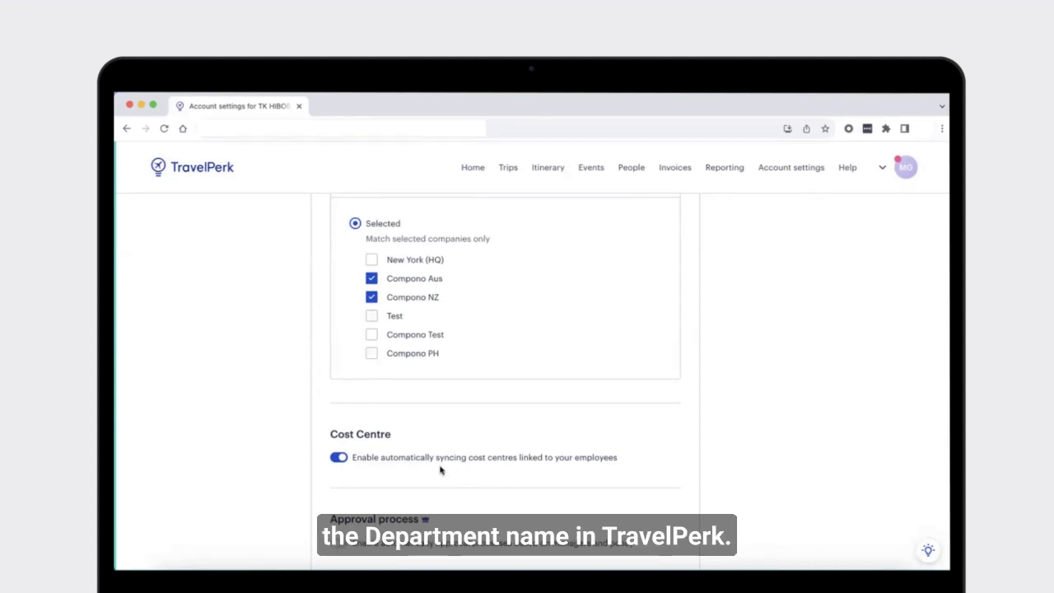
{"action": "scroll", "coordinate": [471, 466], "scroll_direction": "down", "scroll_amount": 2}
{"action": "scroll", "coordinate": [472, 466], "scroll_direction": "down", "scroll_amount": 1}
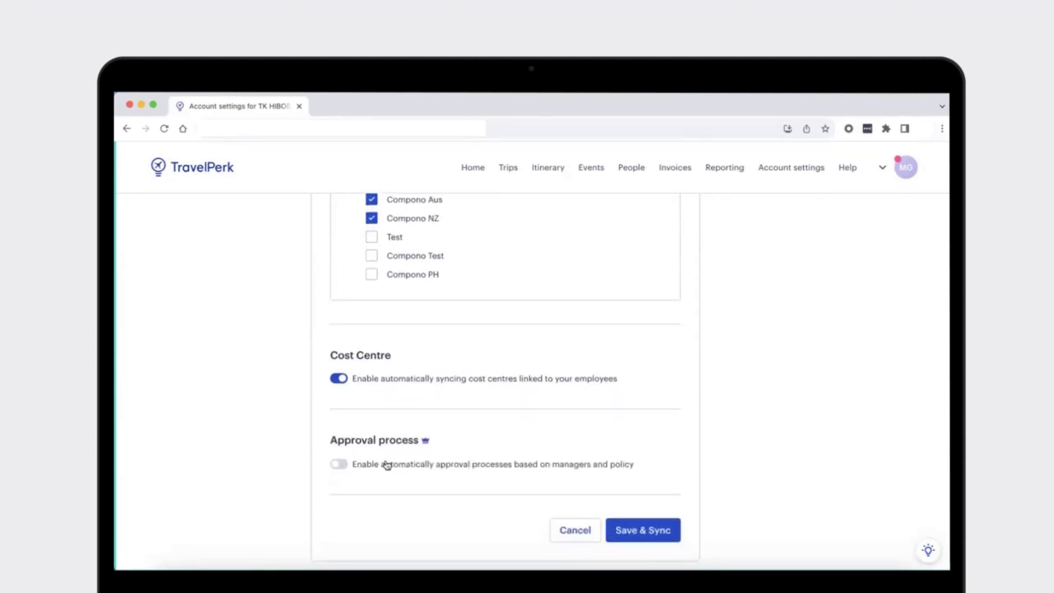
- Enable approval processes set to 'Manually approve all trips' instead of auto-approving in-policy trips
{"action": "left_click", "coordinate": [338, 468]}
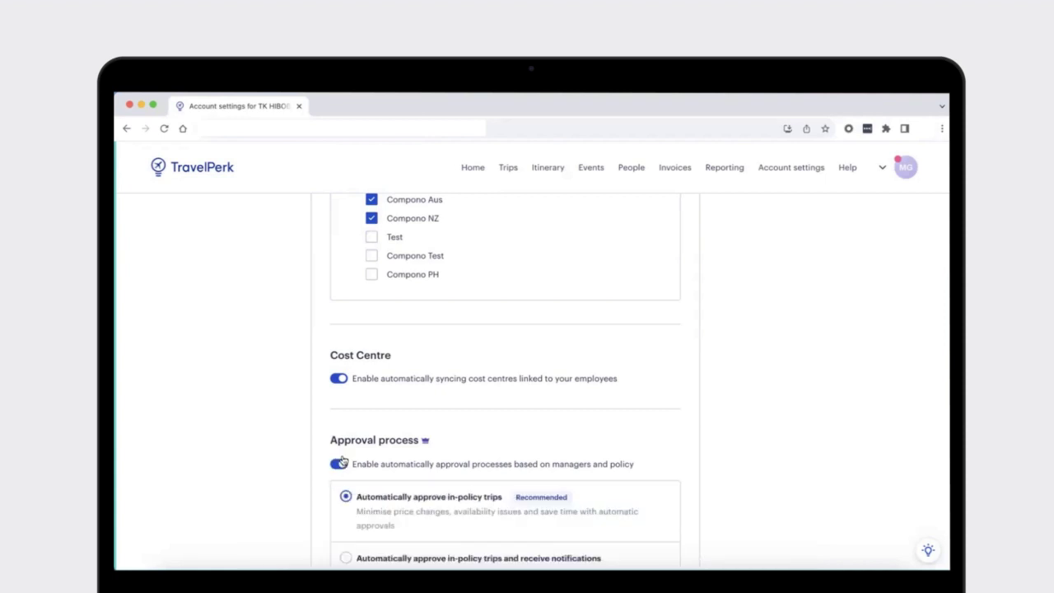
{"action": "scroll", "coordinate": [499, 448], "scroll_direction": "down", "scroll_amount": 2}
{"action": "scroll", "coordinate": [499, 449], "scroll_direction": "down", "scroll_amount": 2}
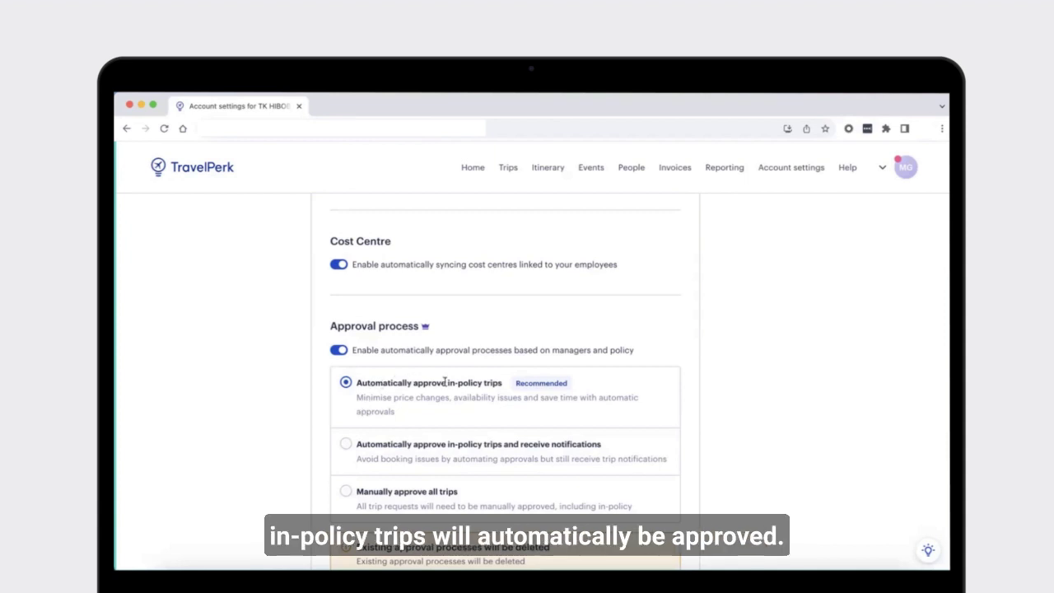
{"action": "scroll", "coordinate": [415, 377], "scroll_direction": "down", "scroll_amount": 1}
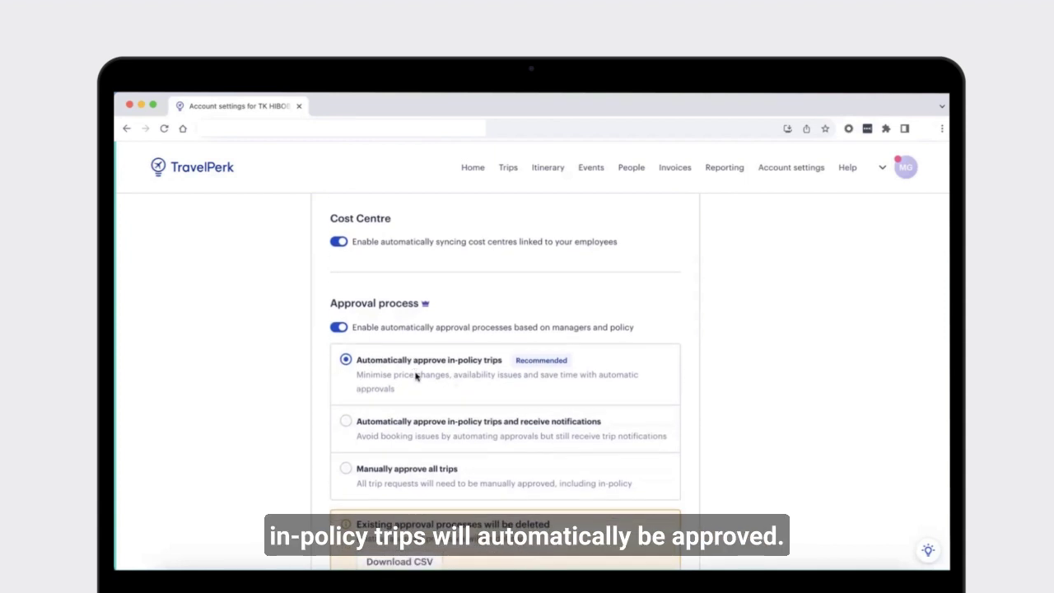
{"action": "left_click", "coordinate": [346, 422]}
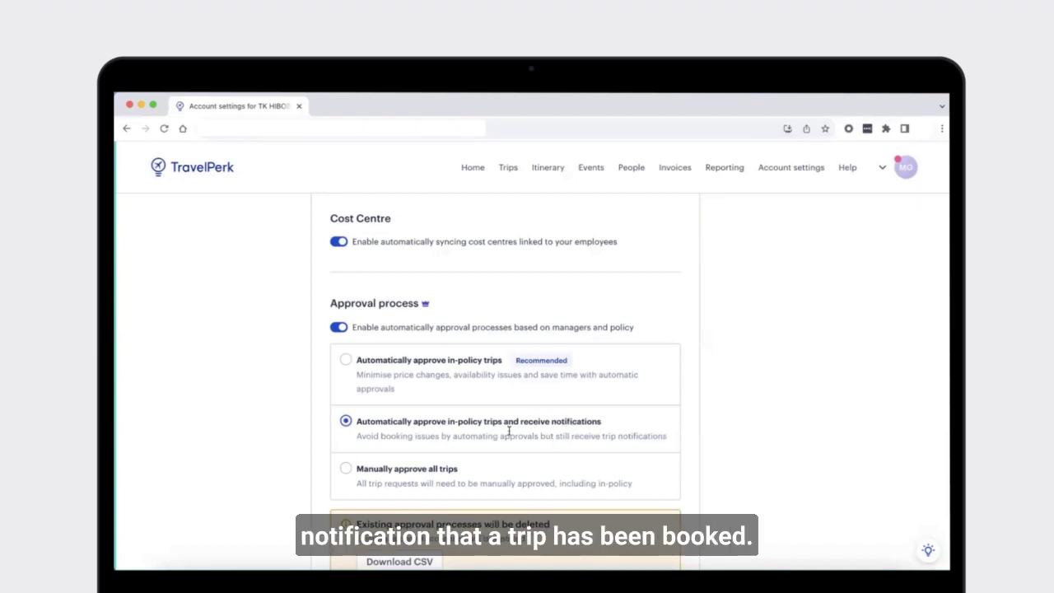
{"action": "left_click", "coordinate": [346, 468]}
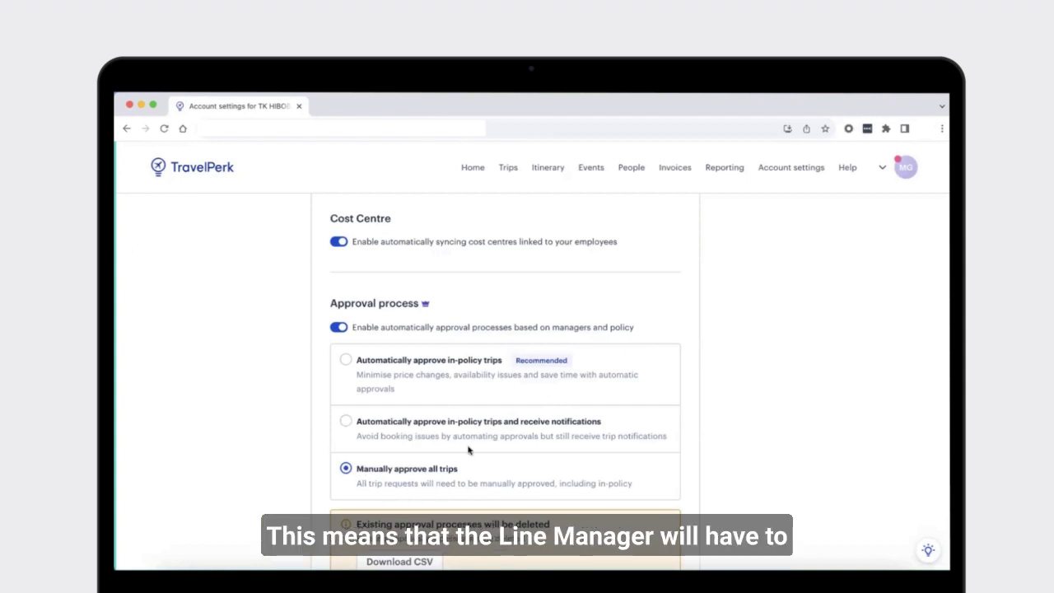
{"action": "scroll", "coordinate": [502, 452], "scroll_direction": "down", "scroll_amount": 1}
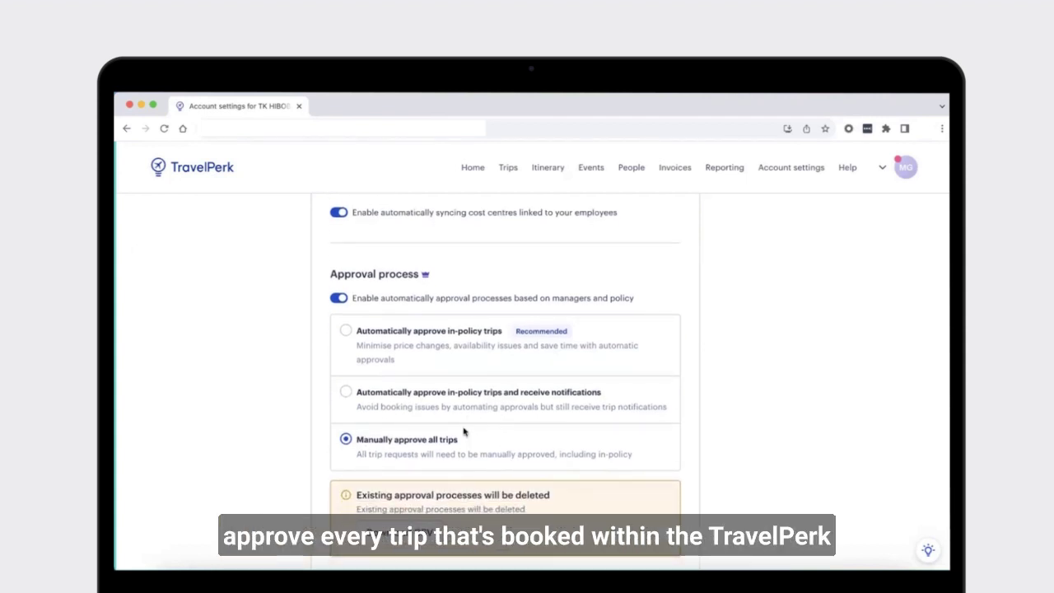
{"action": "scroll", "coordinate": [486, 401], "scroll_direction": "down", "scroll_amount": 1}
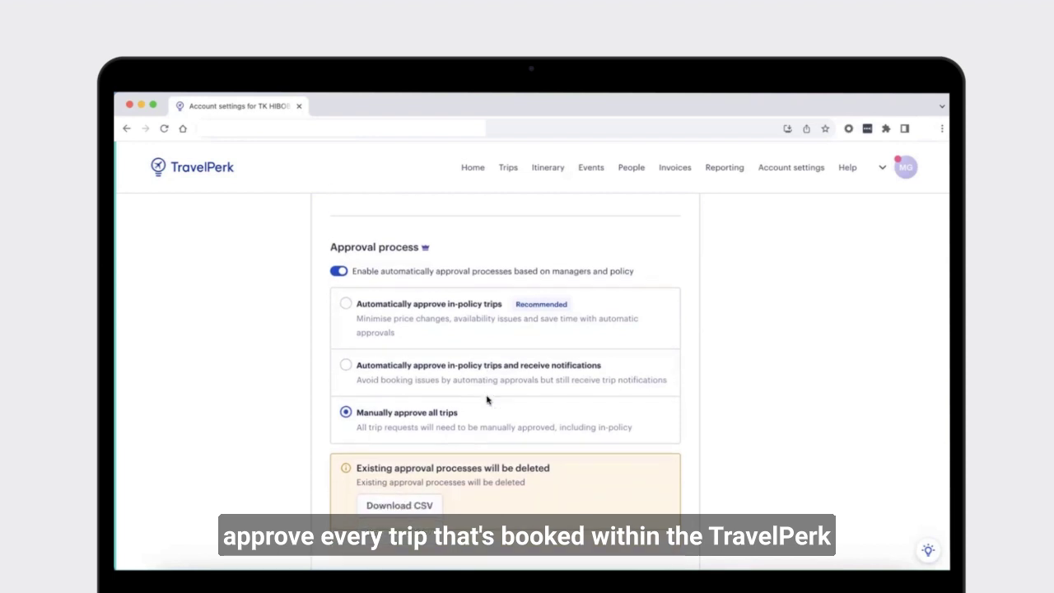
{"action": "scroll", "coordinate": [486, 400], "scroll_direction": "down", "scroll_amount": 3}
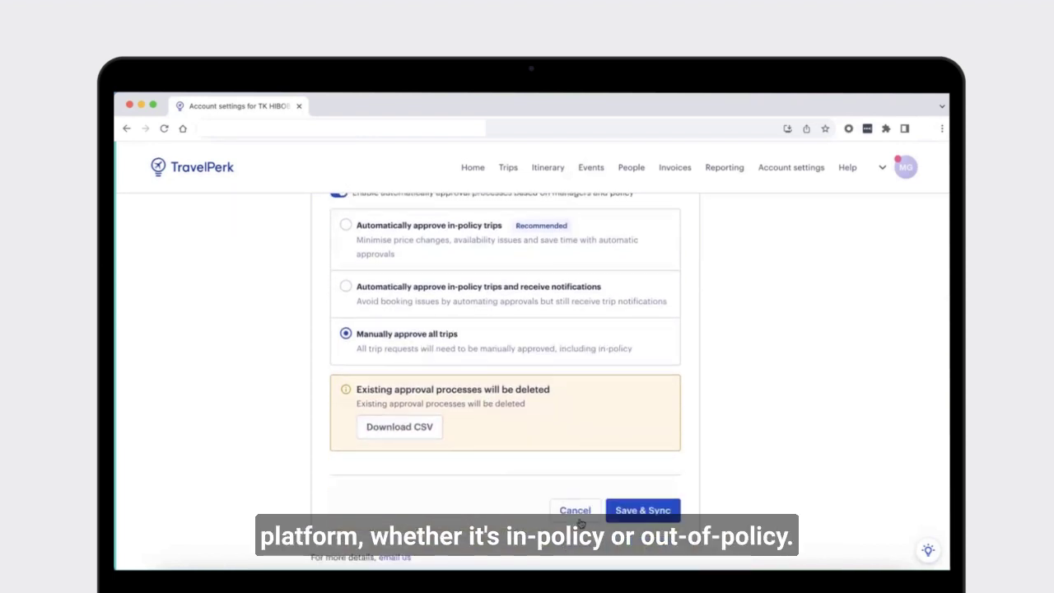
- Save & Sync, then expand the latest manual import showing 90 processed items and 12 errors
{"action": "left_click", "coordinate": [628, 520]}
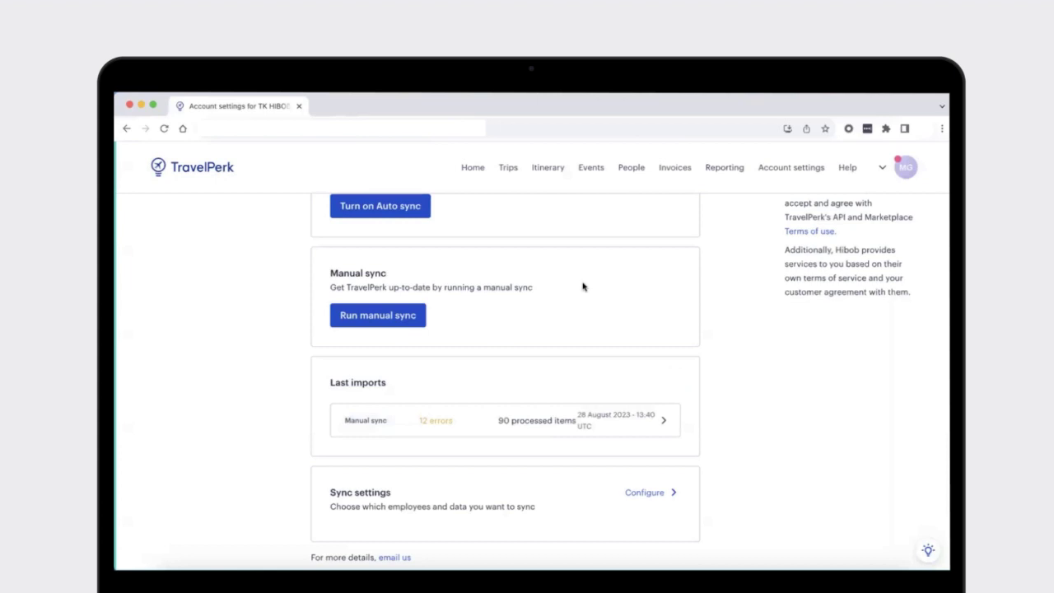
{"action": "left_click", "coordinate": [633, 425]}
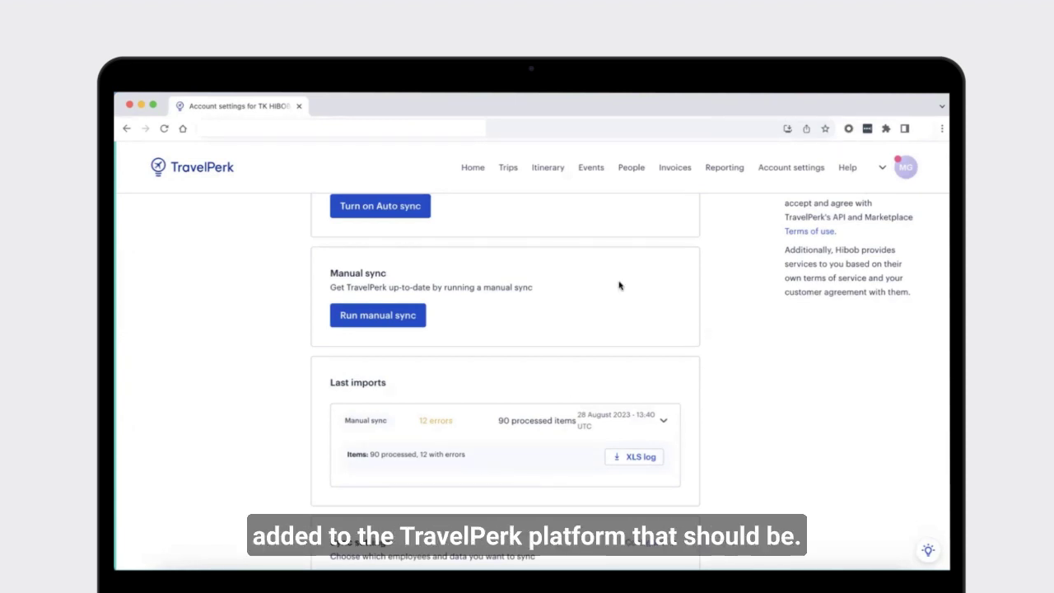
- Open People and scroll through the 95 active travellers managed through HiBob
{"action": "left_click", "coordinate": [629, 169]}
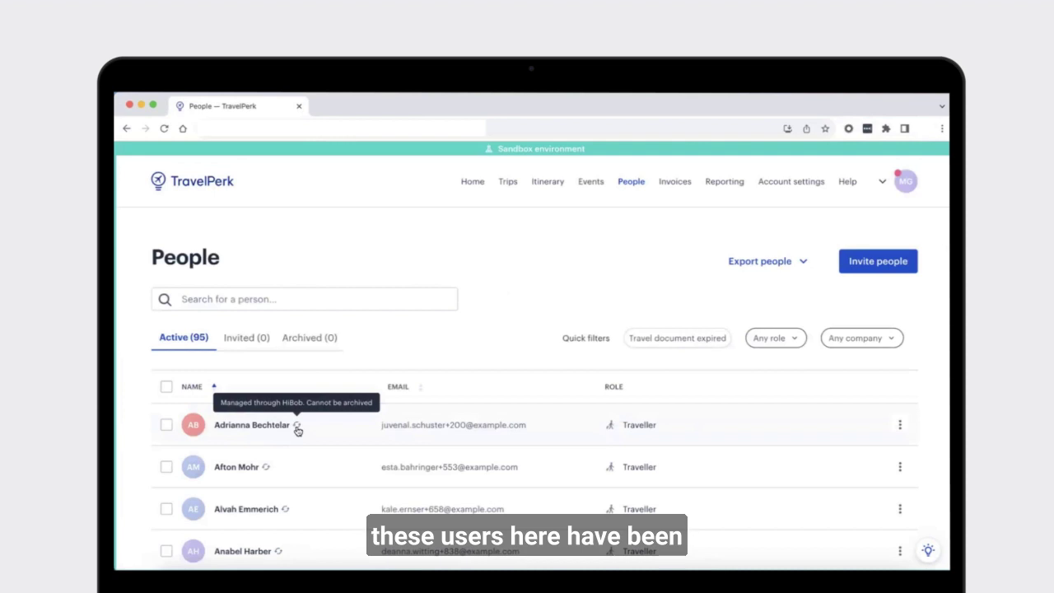
{"action": "scroll", "coordinate": [266, 467], "scroll_direction": "down", "scroll_amount": 1}
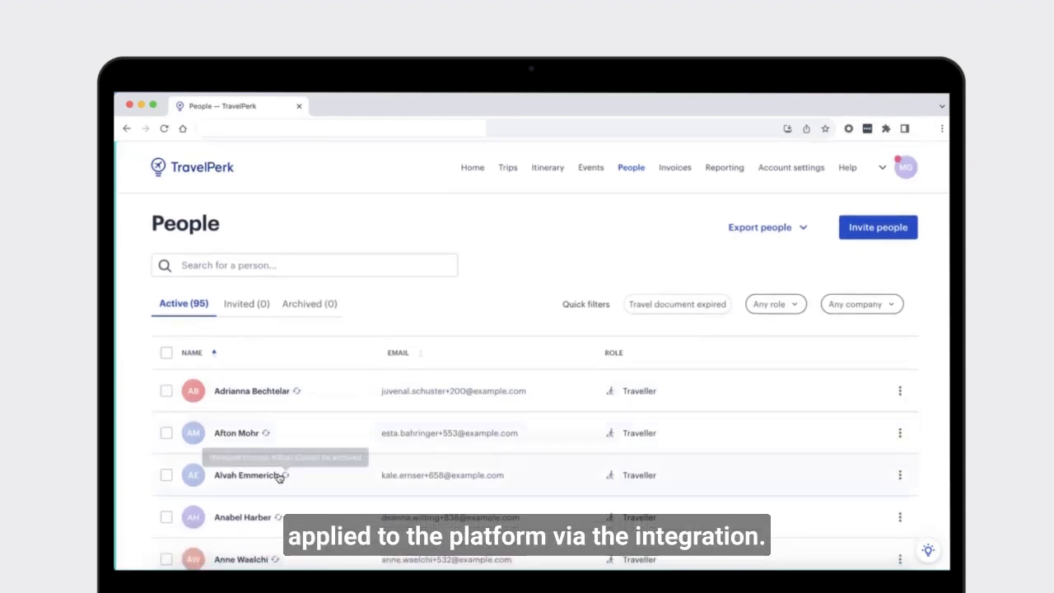
{"action": "scroll", "coordinate": [280, 476], "scroll_direction": "down", "scroll_amount": 1}
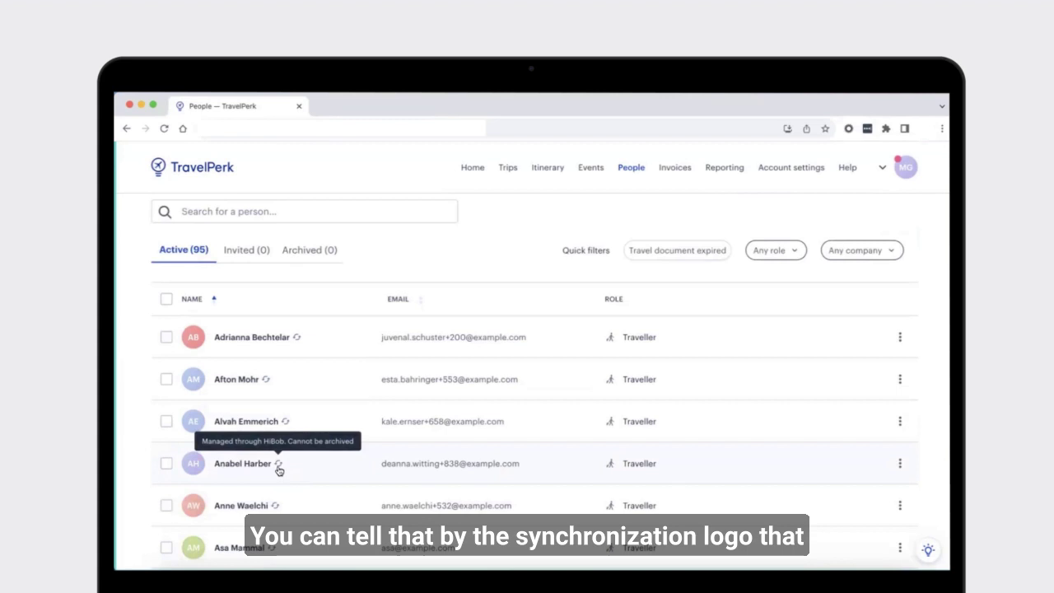
{"action": "scroll", "coordinate": [276, 498], "scroll_direction": "down", "scroll_amount": 3}
{"action": "scroll", "coordinate": [280, 508], "scroll_direction": "down", "scroll_amount": 1}
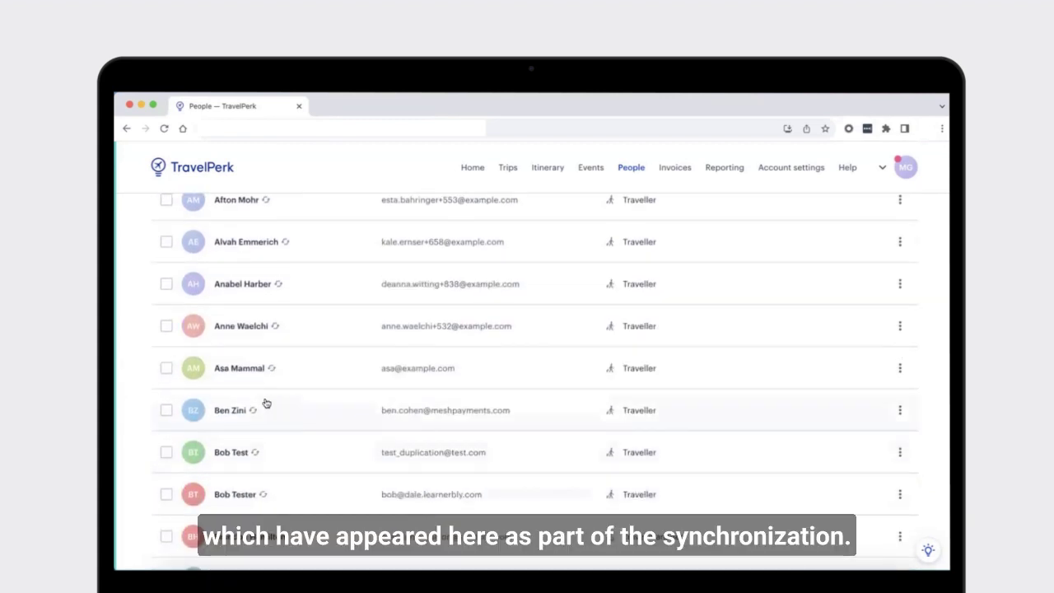